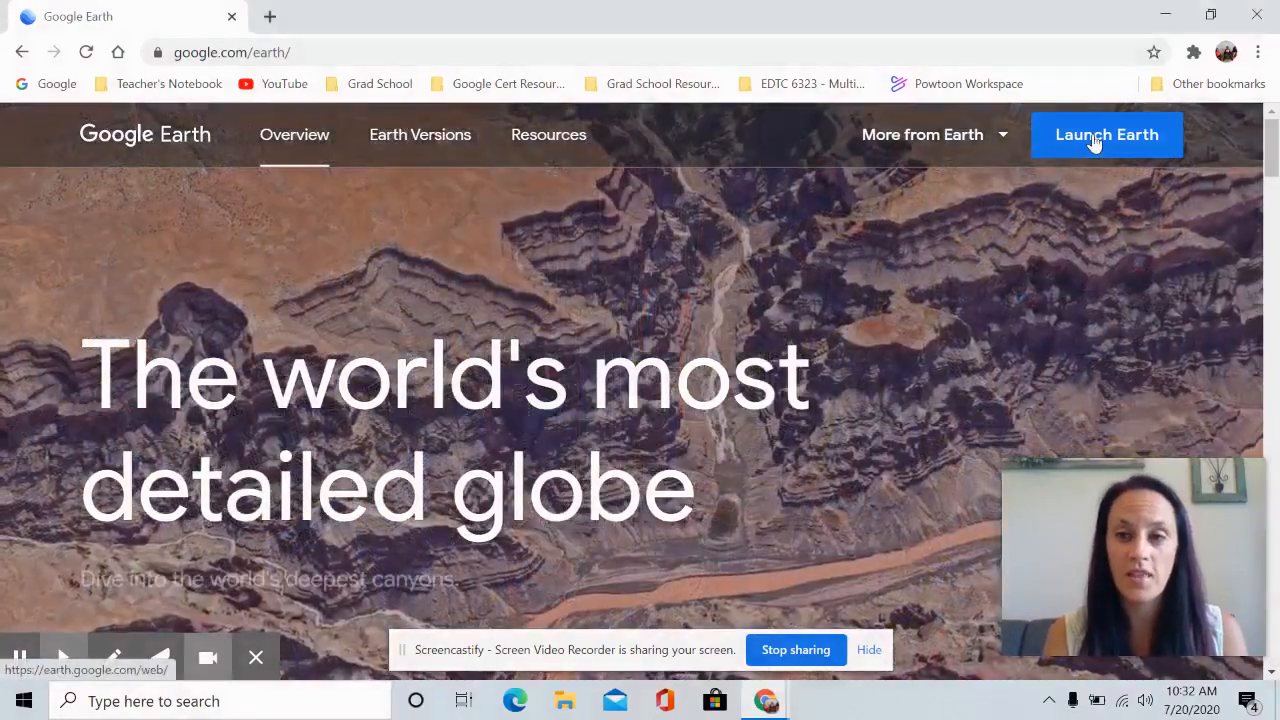
Launch Google Earth on the web and create a new project stored in Google Drive.
{"action": "left_click", "coordinate": [1095, 138]}
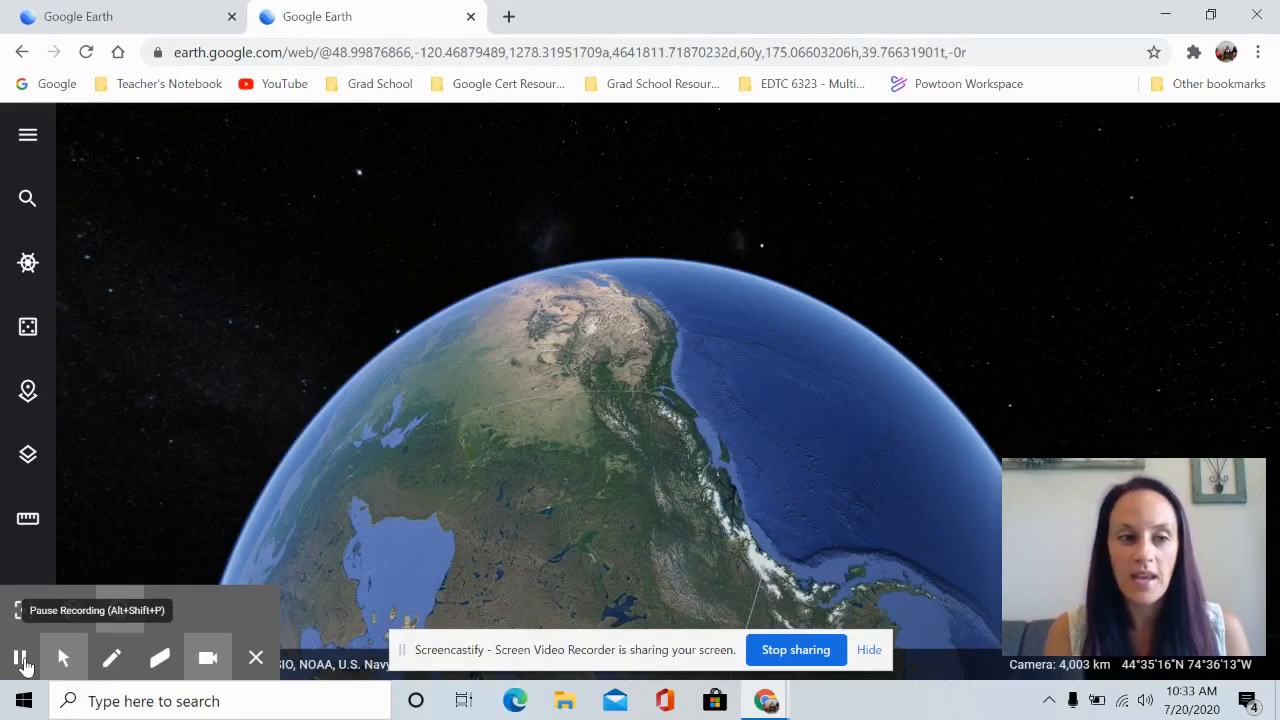
{"action": "left_click", "coordinate": [28, 396]}
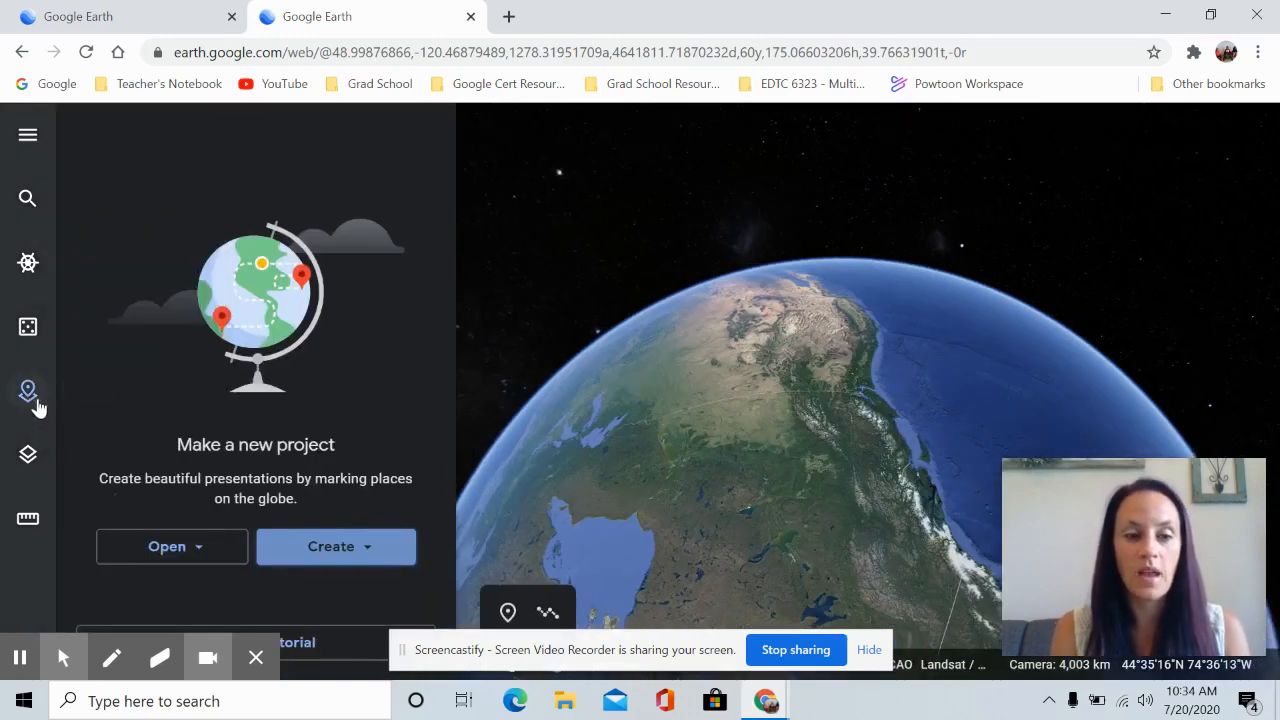
{"action": "left_click", "coordinate": [331, 566]}
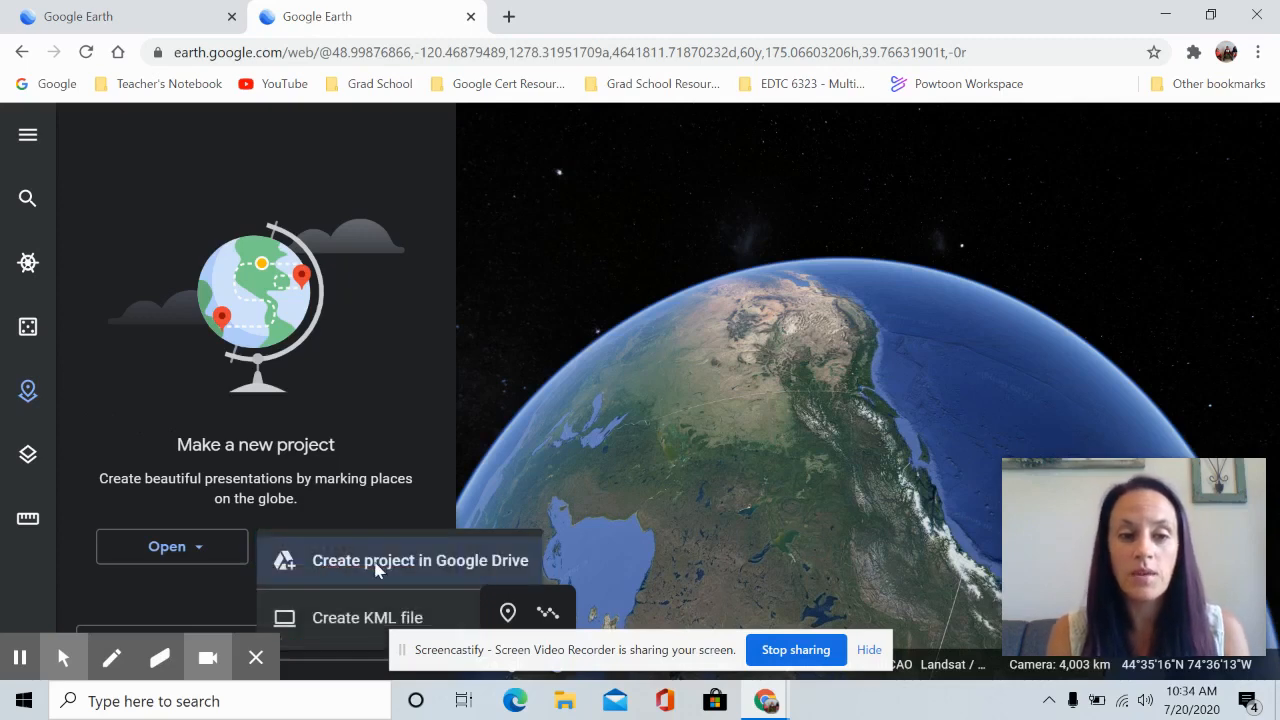
{"action": "left_click", "coordinate": [376, 564]}
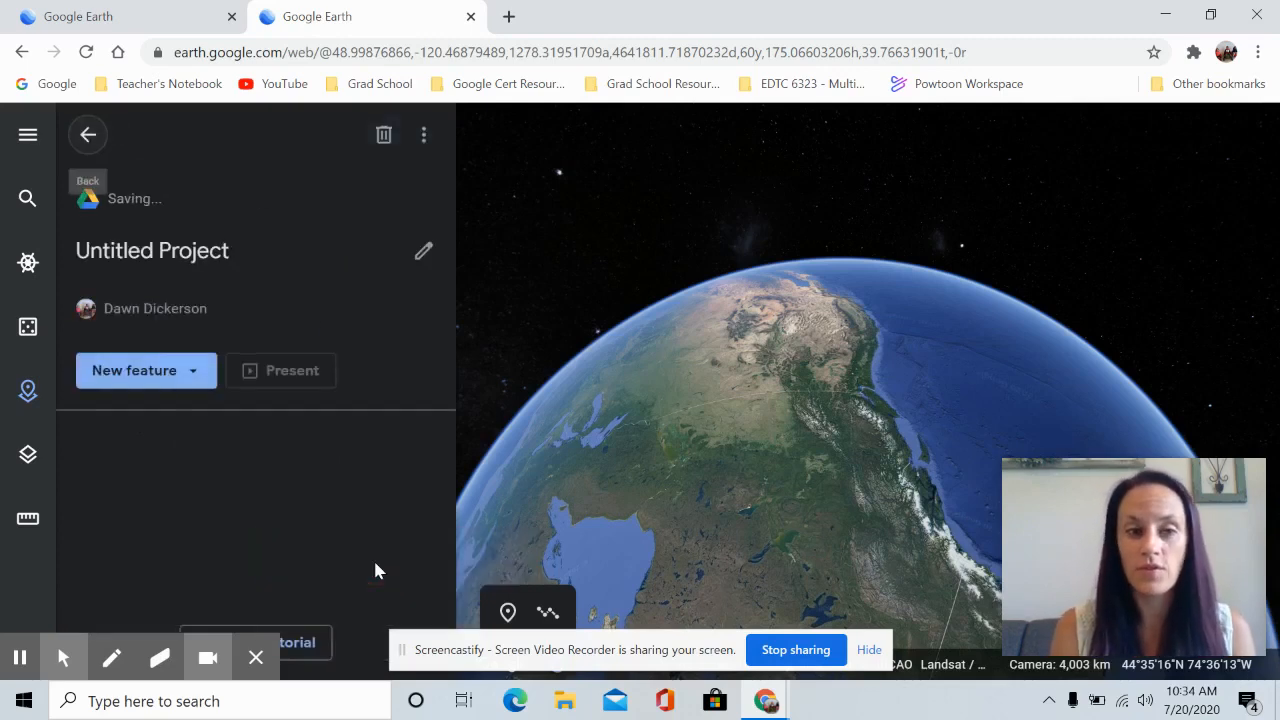
Title the new project "Civil Rights Movement".
{"action": "left_click", "coordinate": [172, 253]}
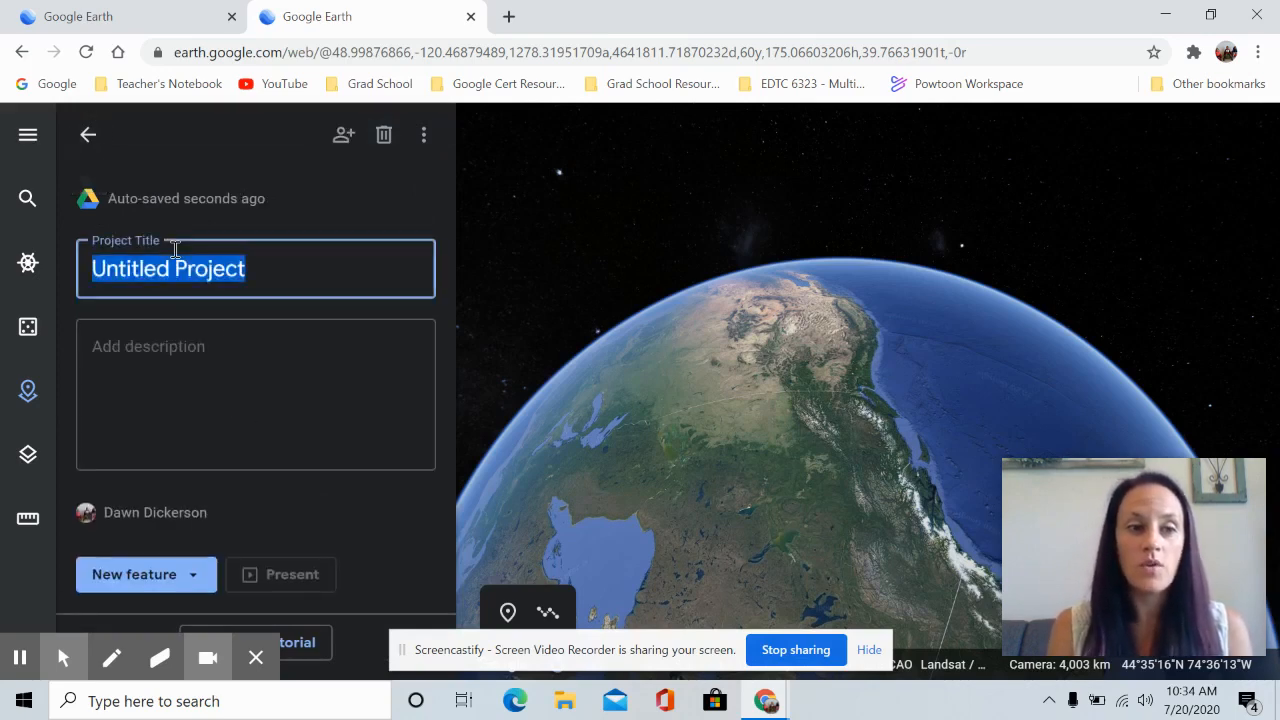
{"action": "type", "text": "Civ"}
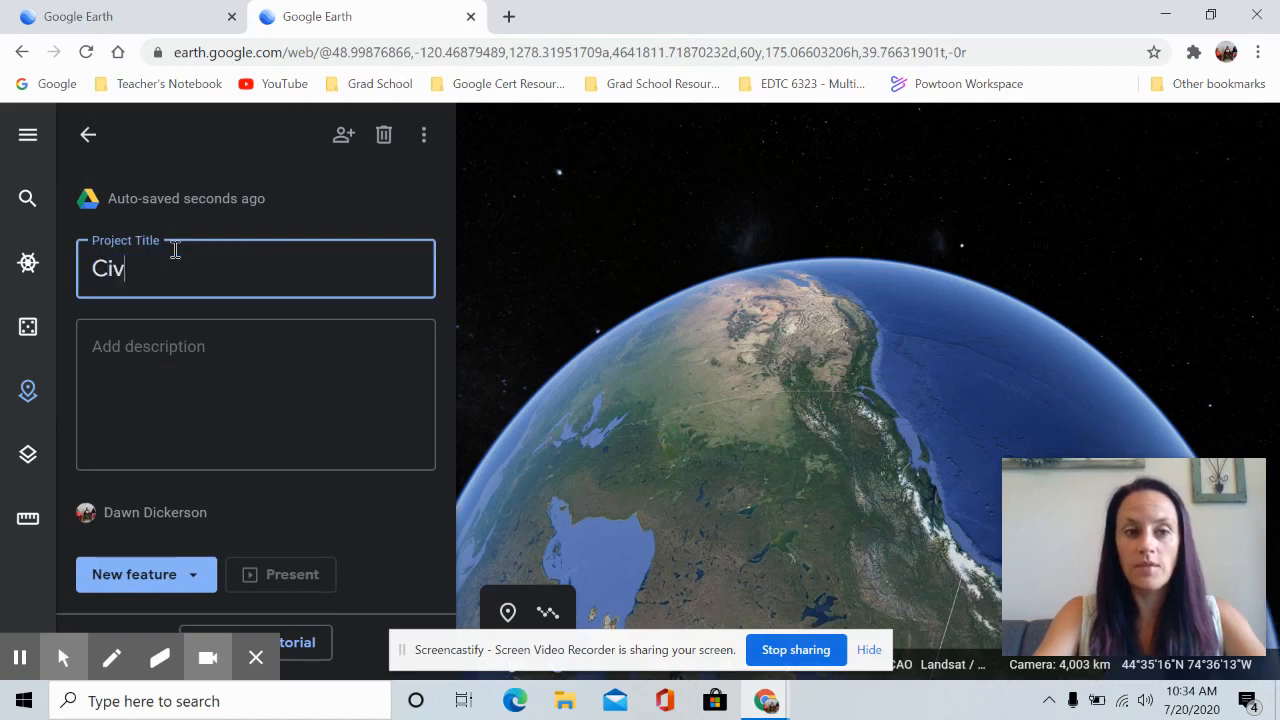
{"action": "type", "text": "il Rights "}
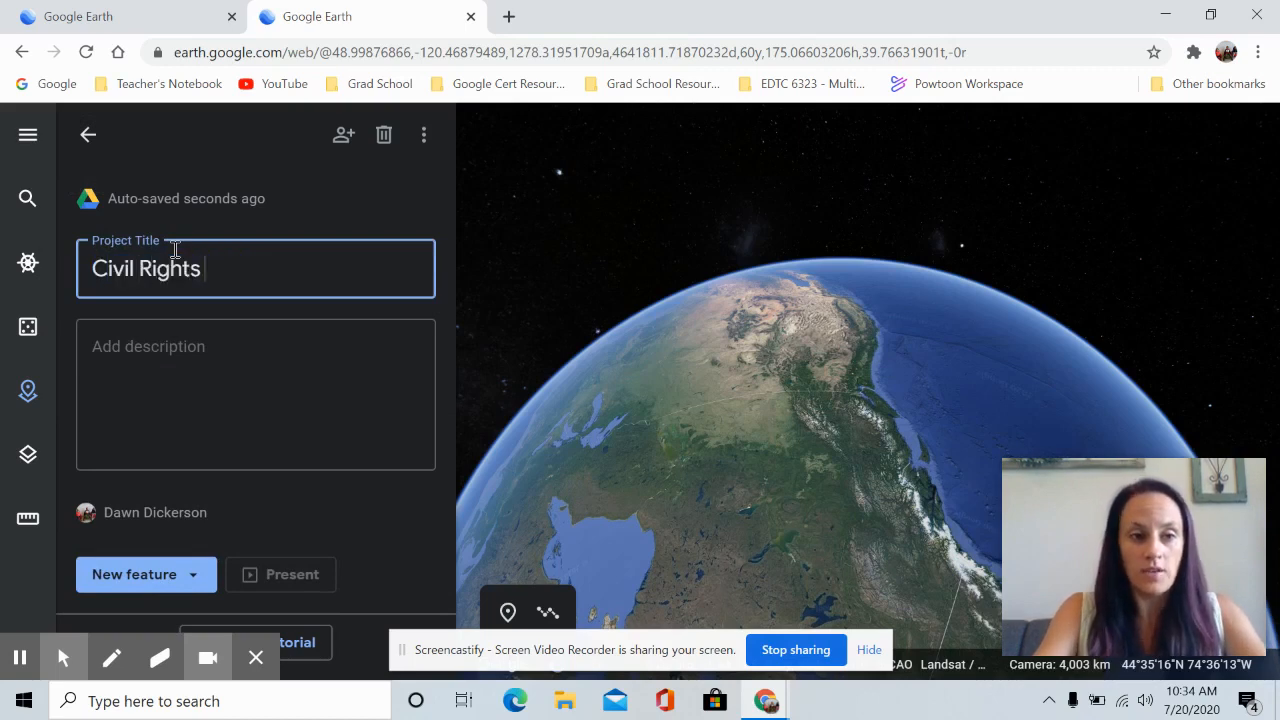
{"action": "type", "text": "Movement"}
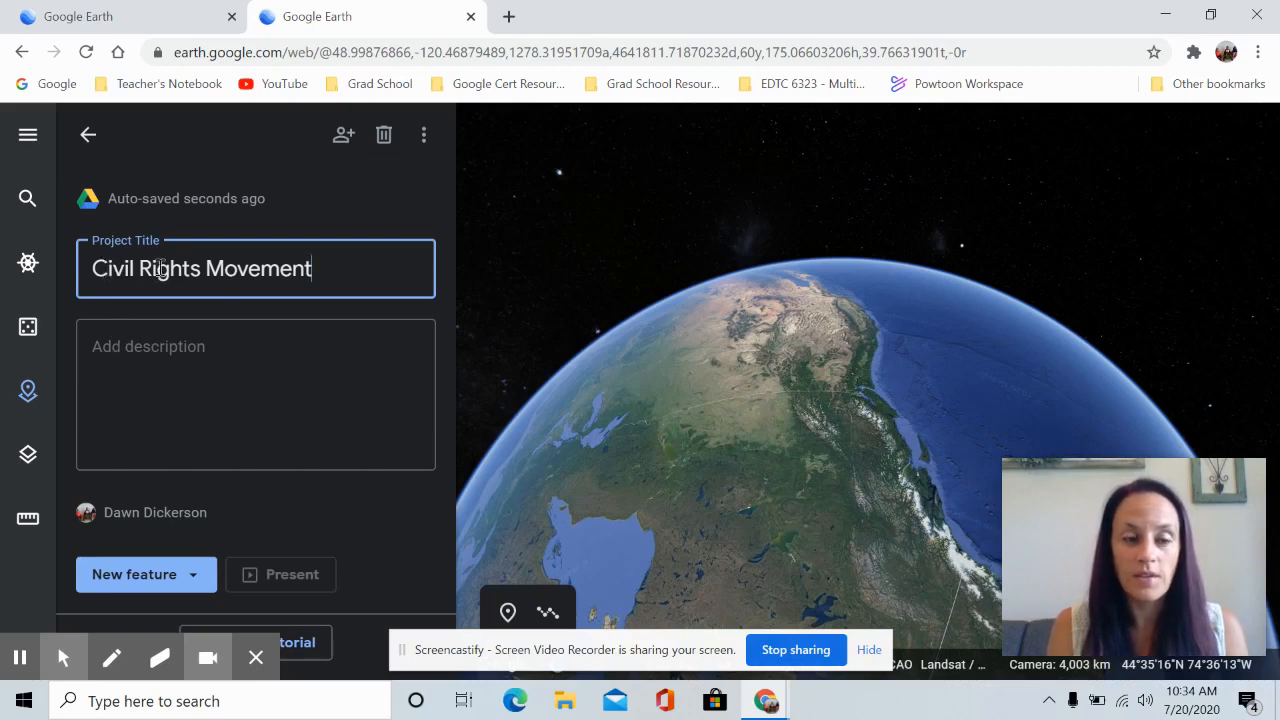
Enter the project description "How did the Civil Rights Movement impact the US?".
{"action": "left_click", "coordinate": [126, 344]}
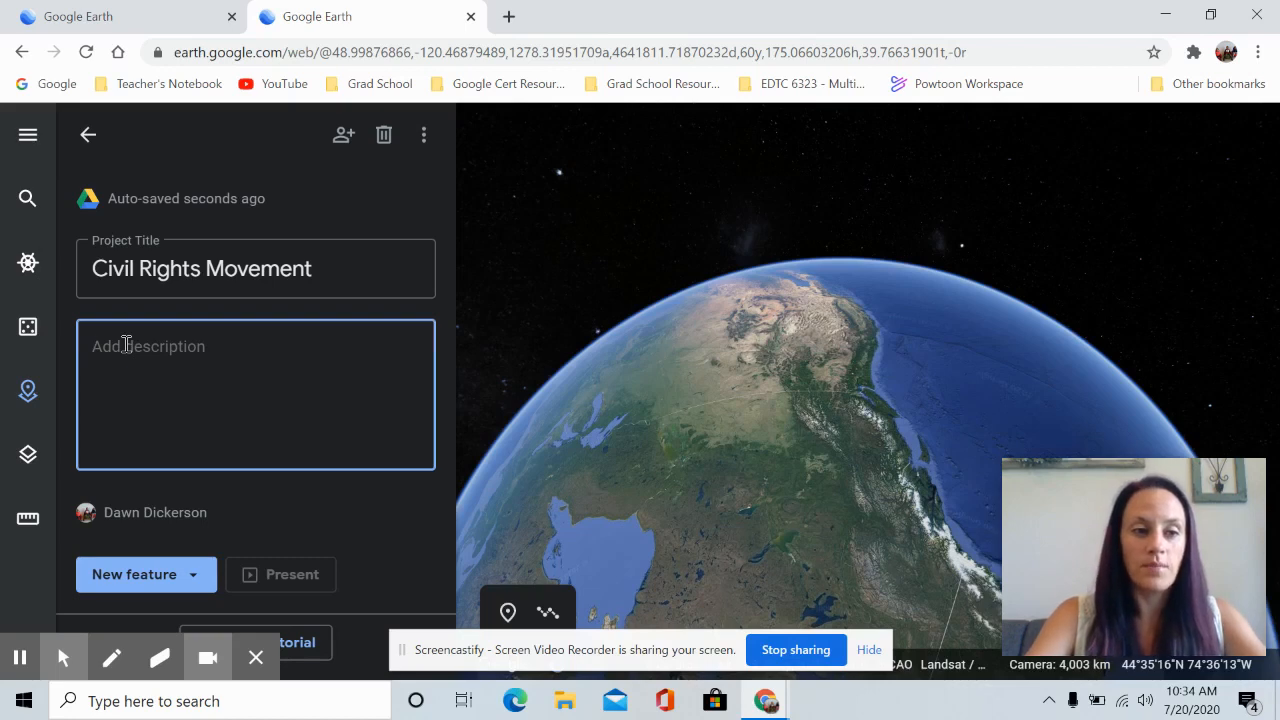
{"action": "type", "text": "How did the"}
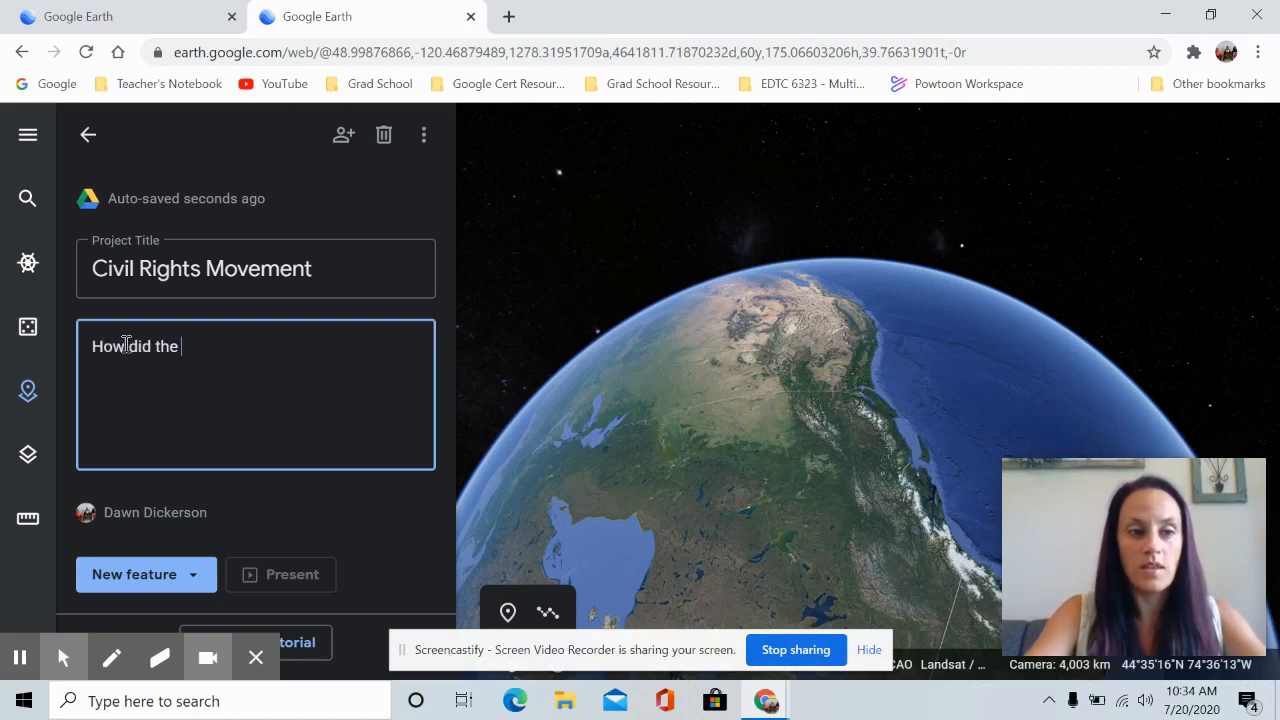
{"action": "type", "text": " Civil"}
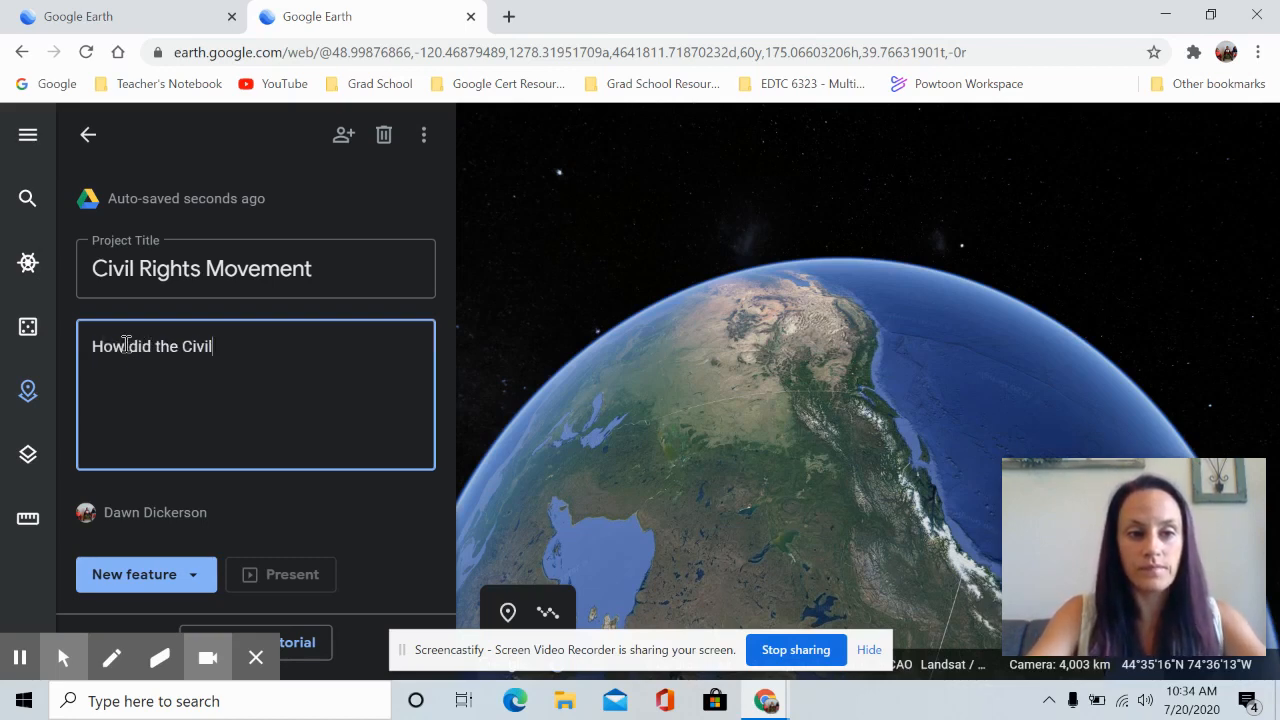
{"action": "type", "text": " Rights Movement impact th"}
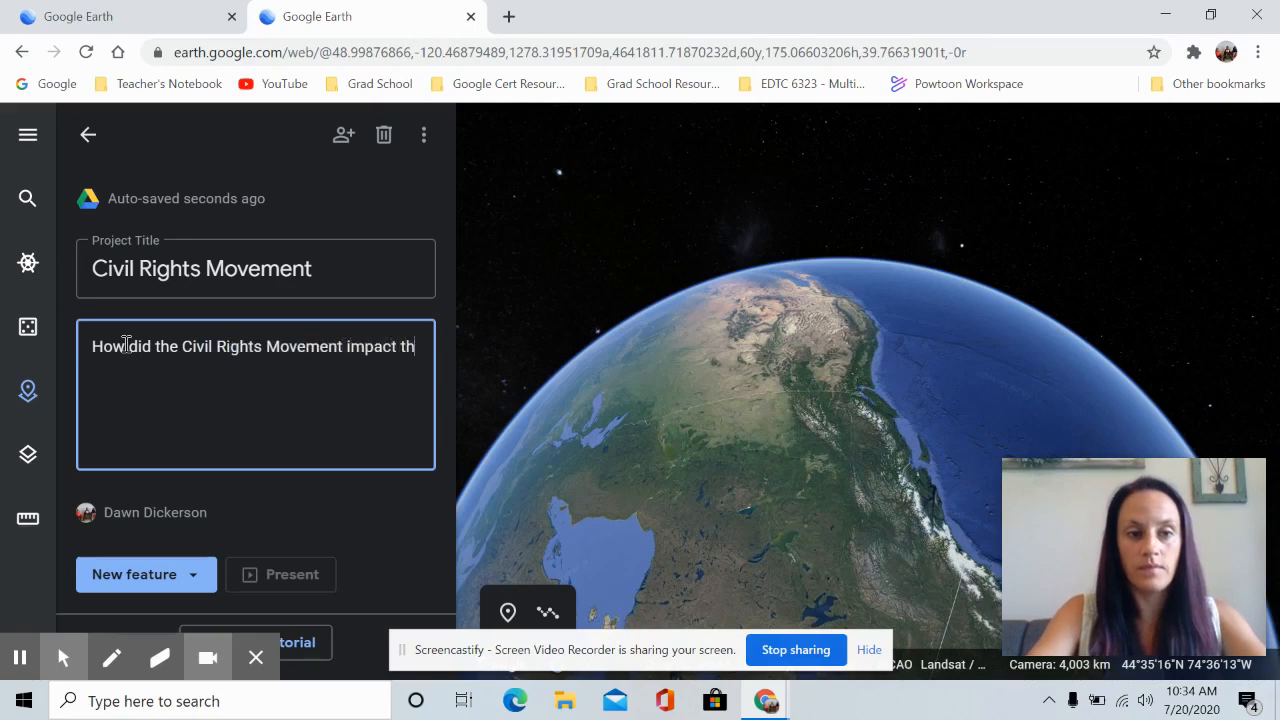
{"action": "type", "text": "e US?"}
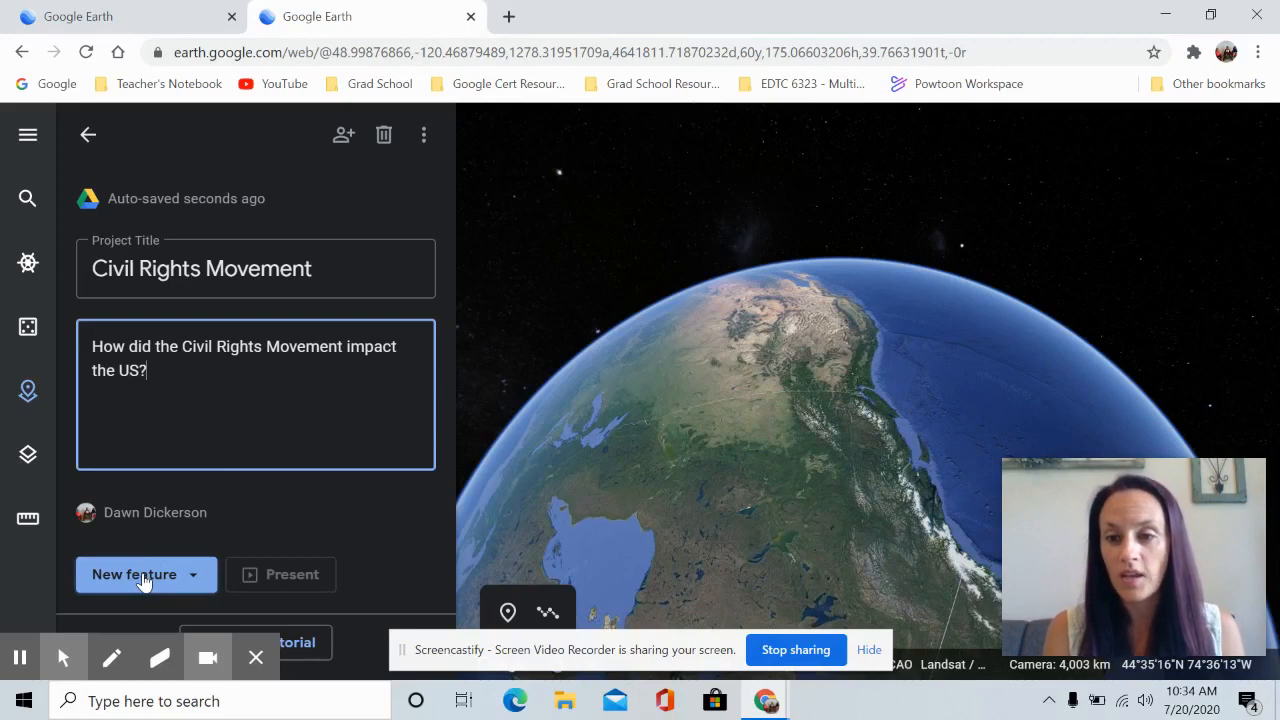
Add a new feature by place search, looking up "marquette" and choosing Marquette Park, Chicago, IL, USA.
{"action": "left_click", "coordinate": [143, 578]}
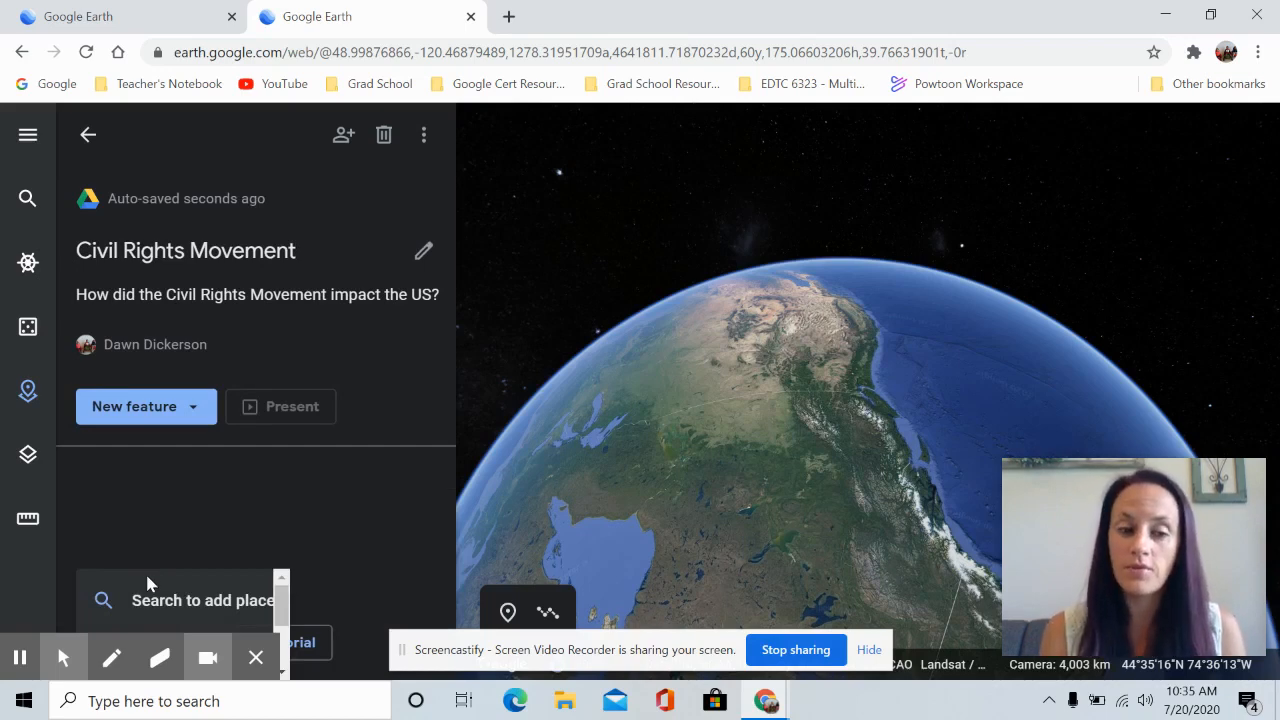
{"action": "left_click", "coordinate": [170, 600]}
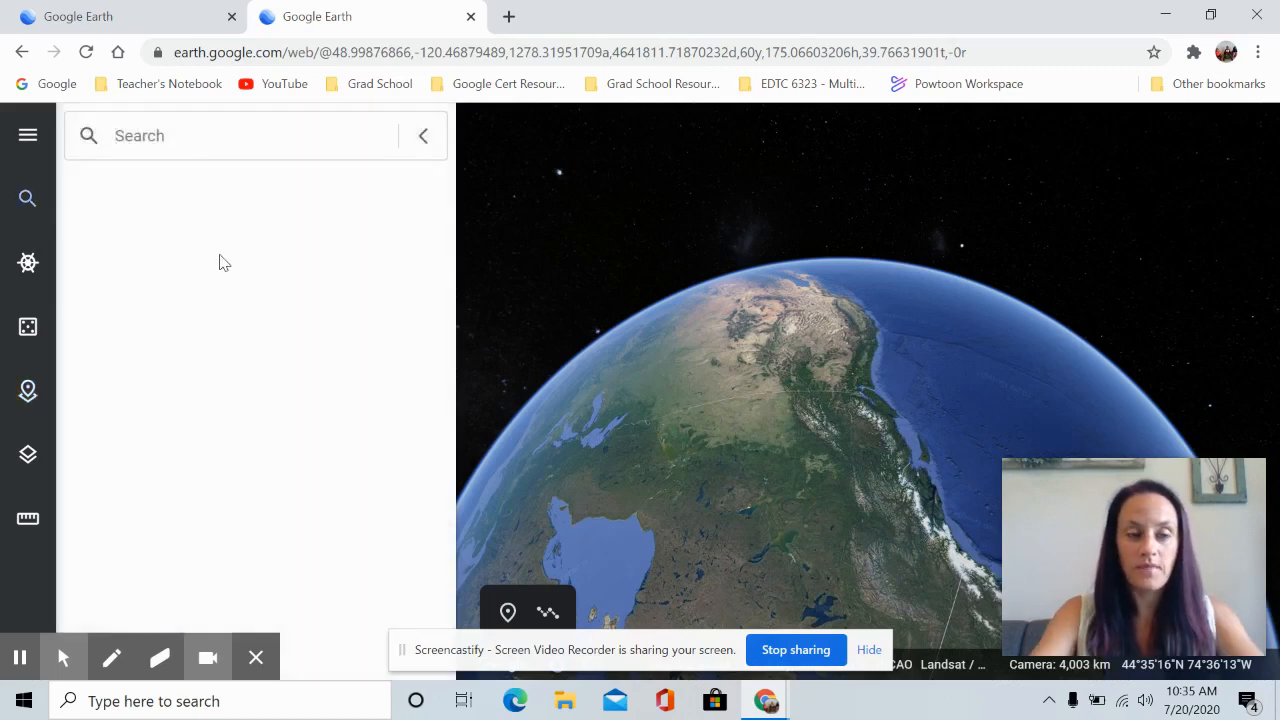
{"action": "type", "text": "ma"}
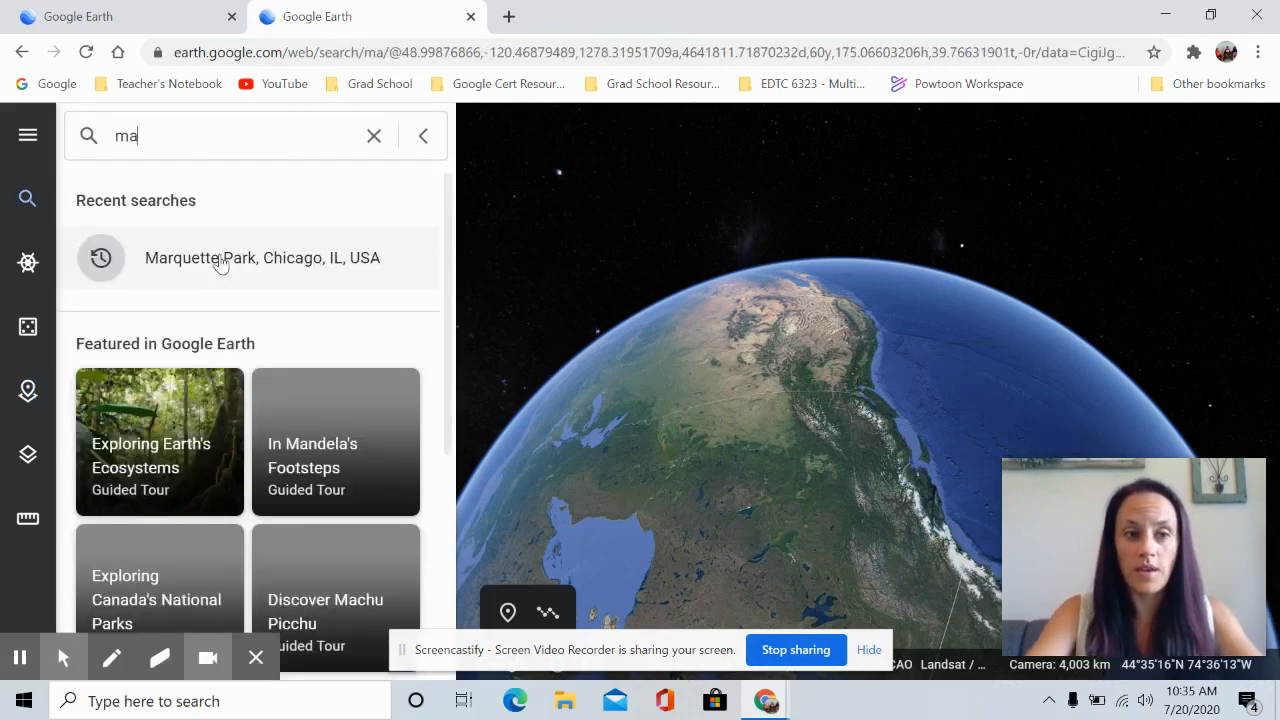
{"action": "type", "text": "rquette"}
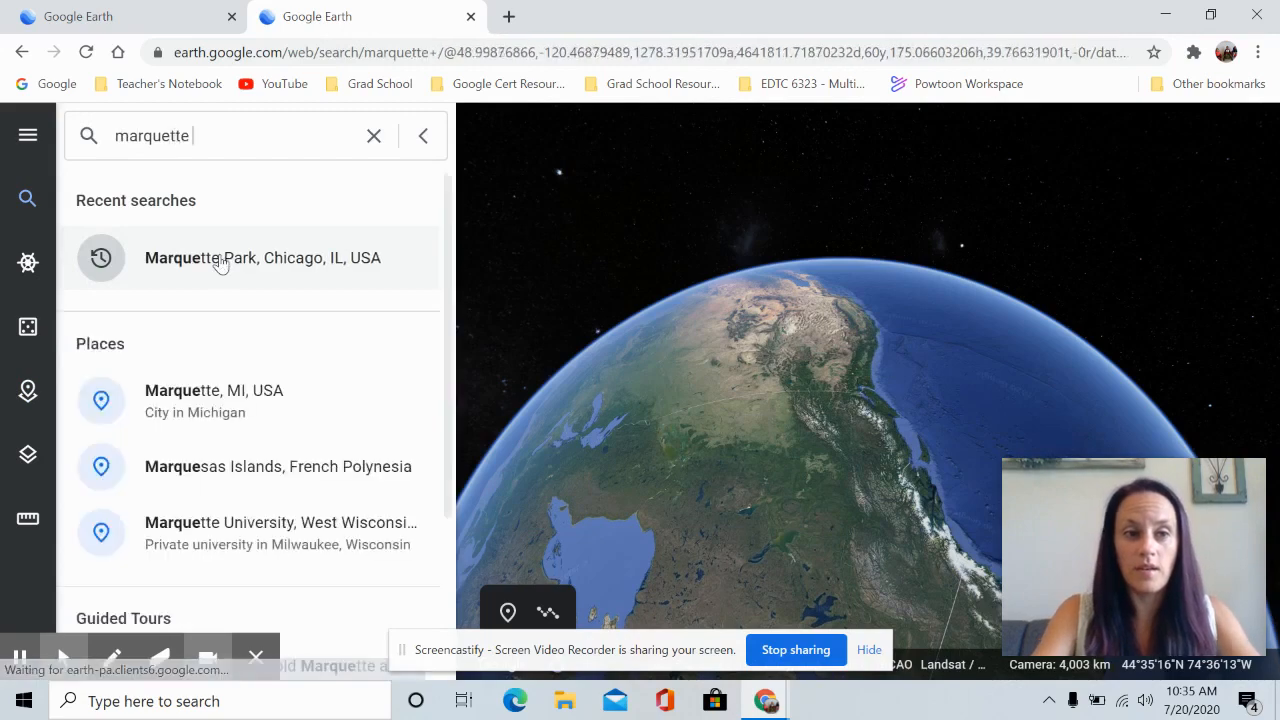
{"action": "left_click", "coordinate": [222, 262]}
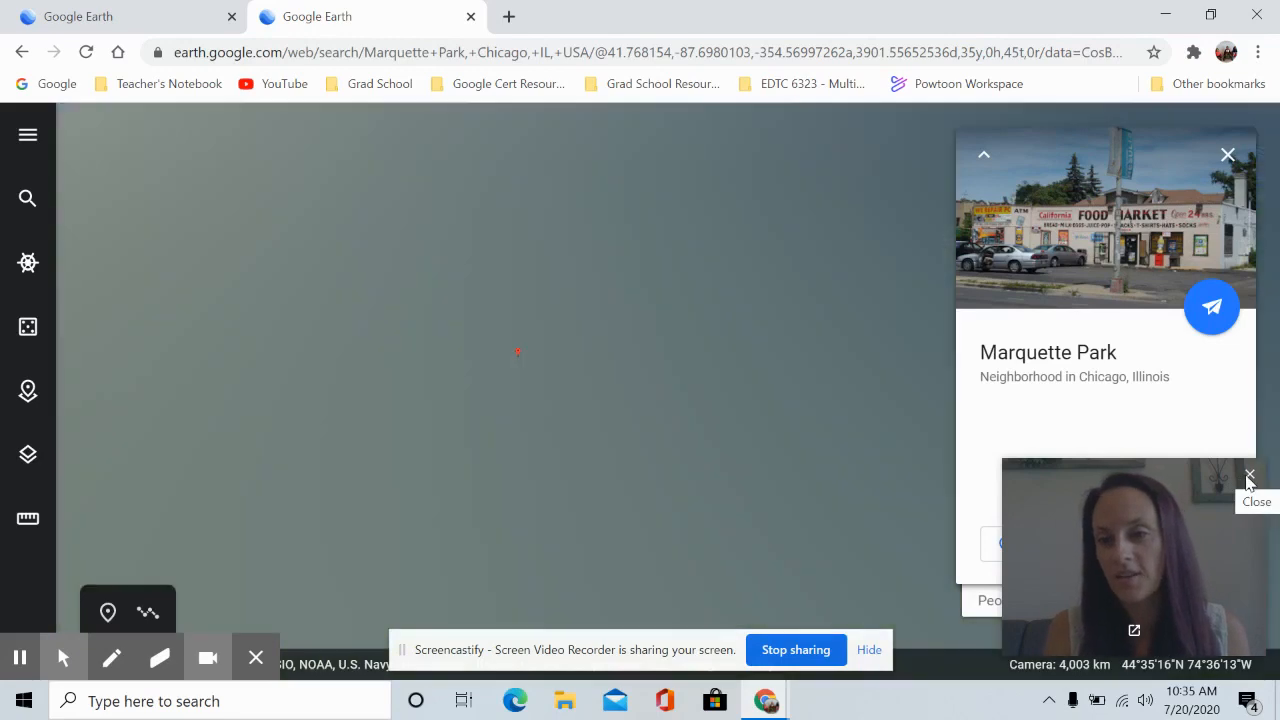
{"action": "left_click", "coordinate": [1249, 475]}
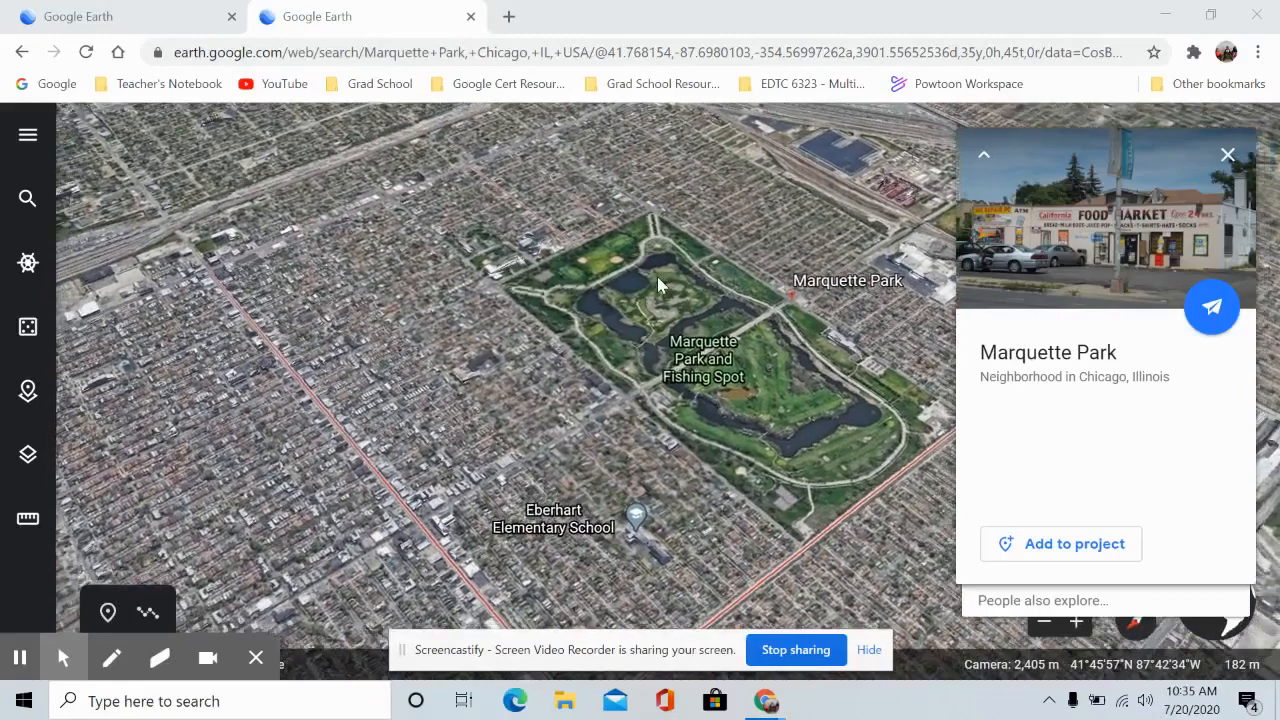
Enter Street View on S Kedzie Ave, along the edge of Marquette Park.
{"action": "scroll", "coordinate": [759, 413], "scroll_direction": "up", "scroll_amount": 3}
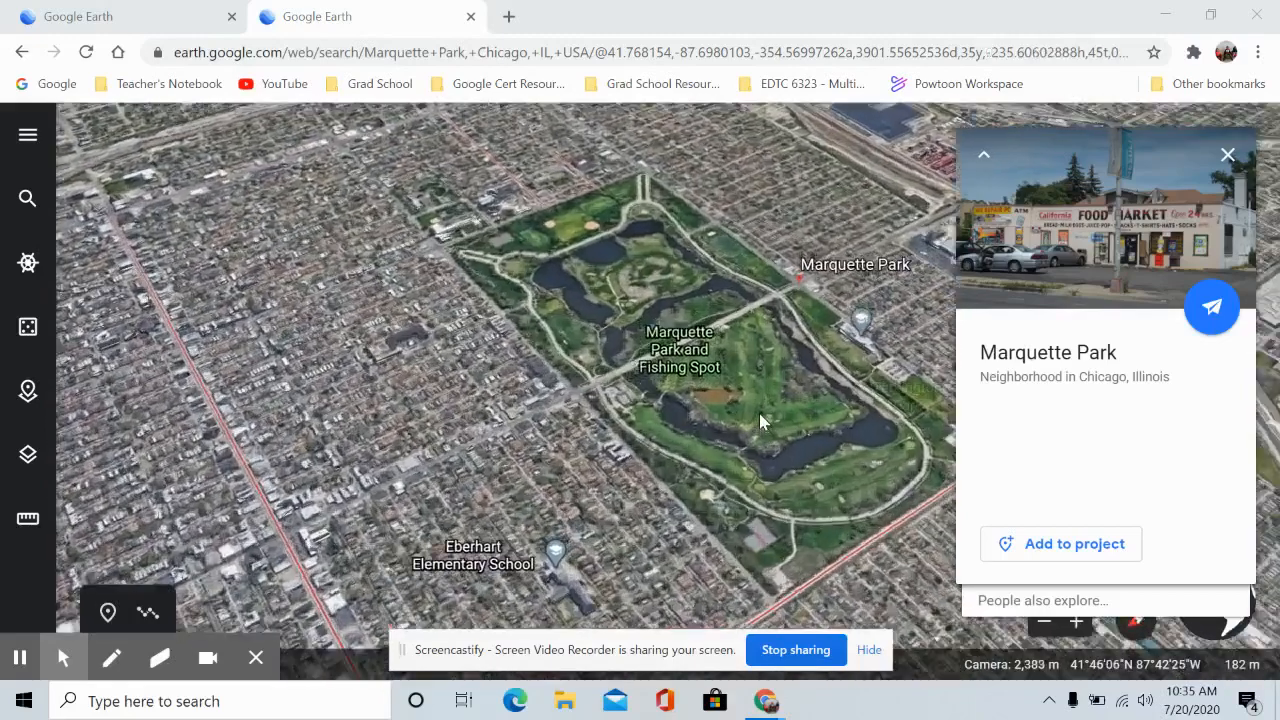
{"action": "scroll", "coordinate": [759, 413], "scroll_direction": "up", "scroll_amount": 2}
{"action": "scroll", "coordinate": [759, 413], "scroll_direction": "up", "scroll_amount": 2}
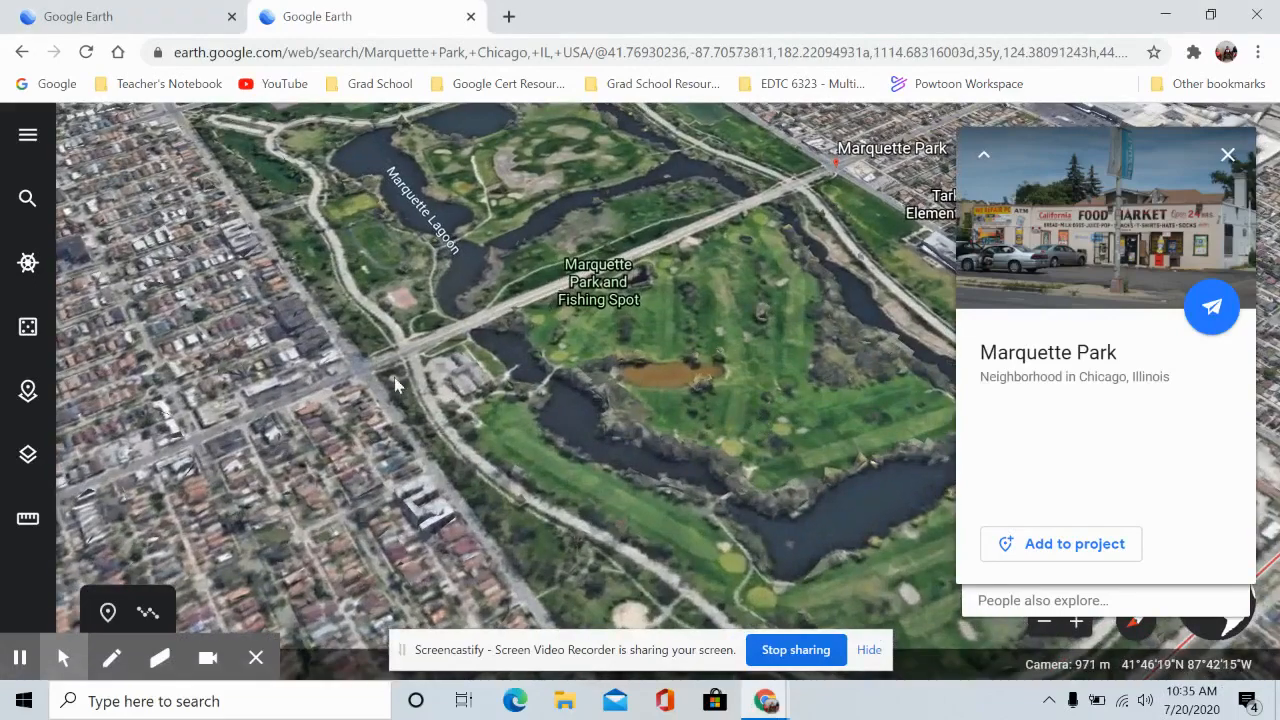
{"action": "left_click_drag", "start_coordinate": [396, 376], "coordinate": [434, 246]}
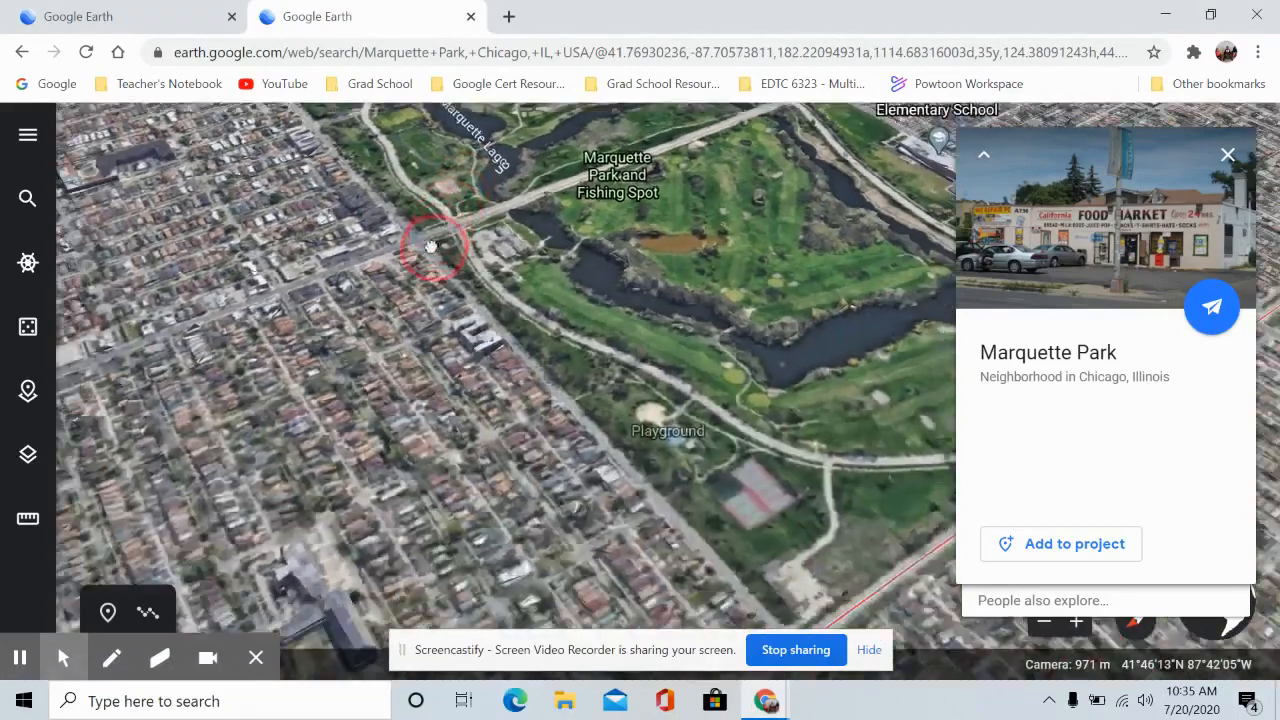
{"action": "scroll", "coordinate": [427, 272], "scroll_direction": "up", "scroll_amount": 2}
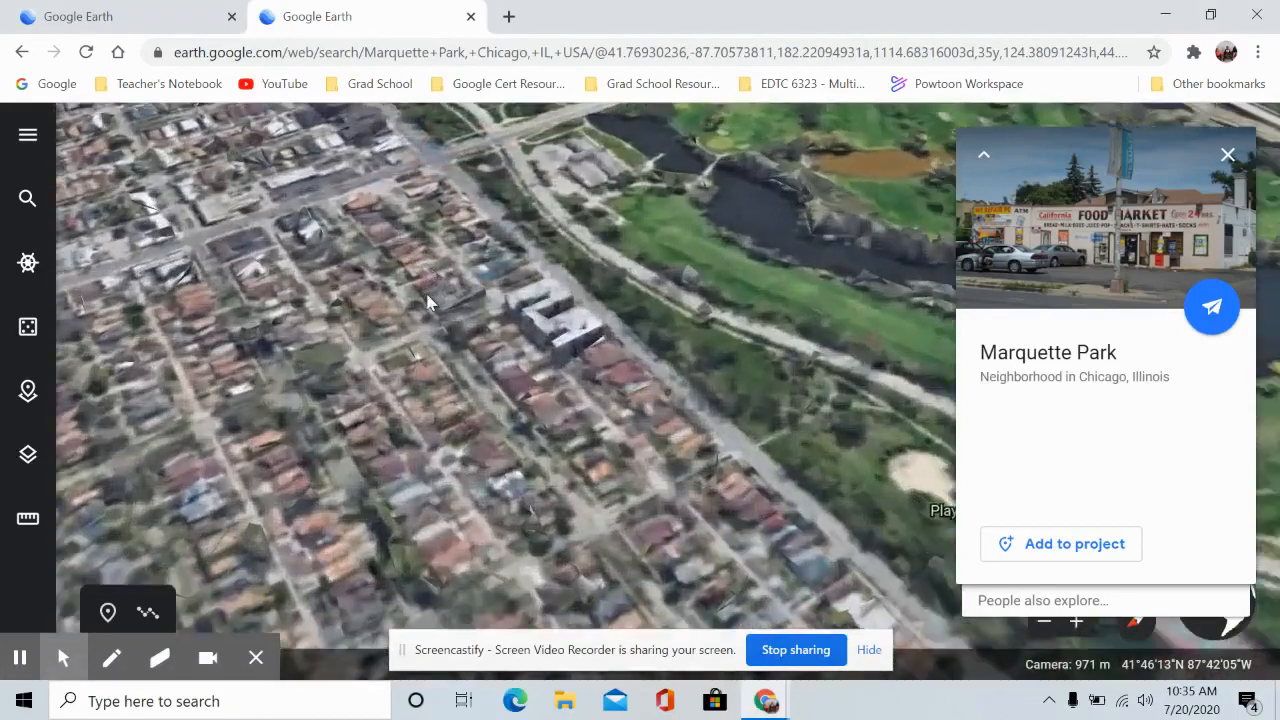
{"action": "left_click_drag", "start_coordinate": [429, 299], "coordinate": [480, 491]}
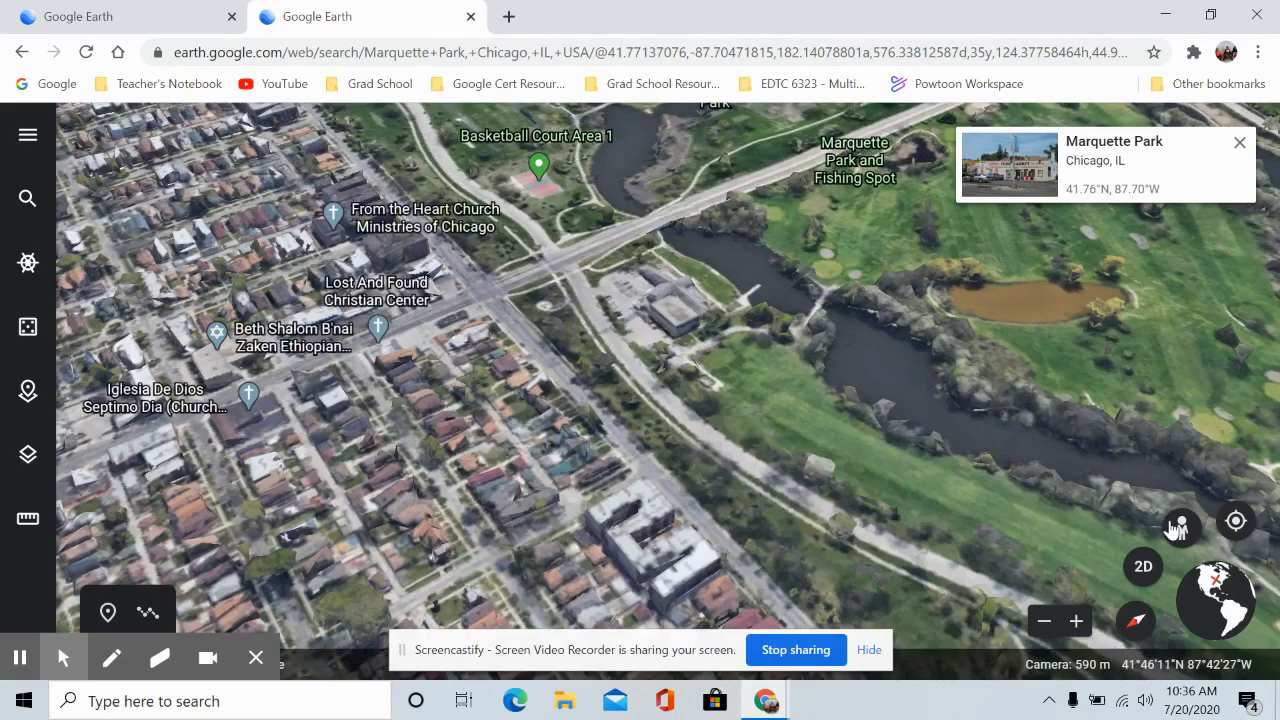
{"action": "left_click_drag", "start_coordinate": [1120, 470], "coordinate": [360, 338]}
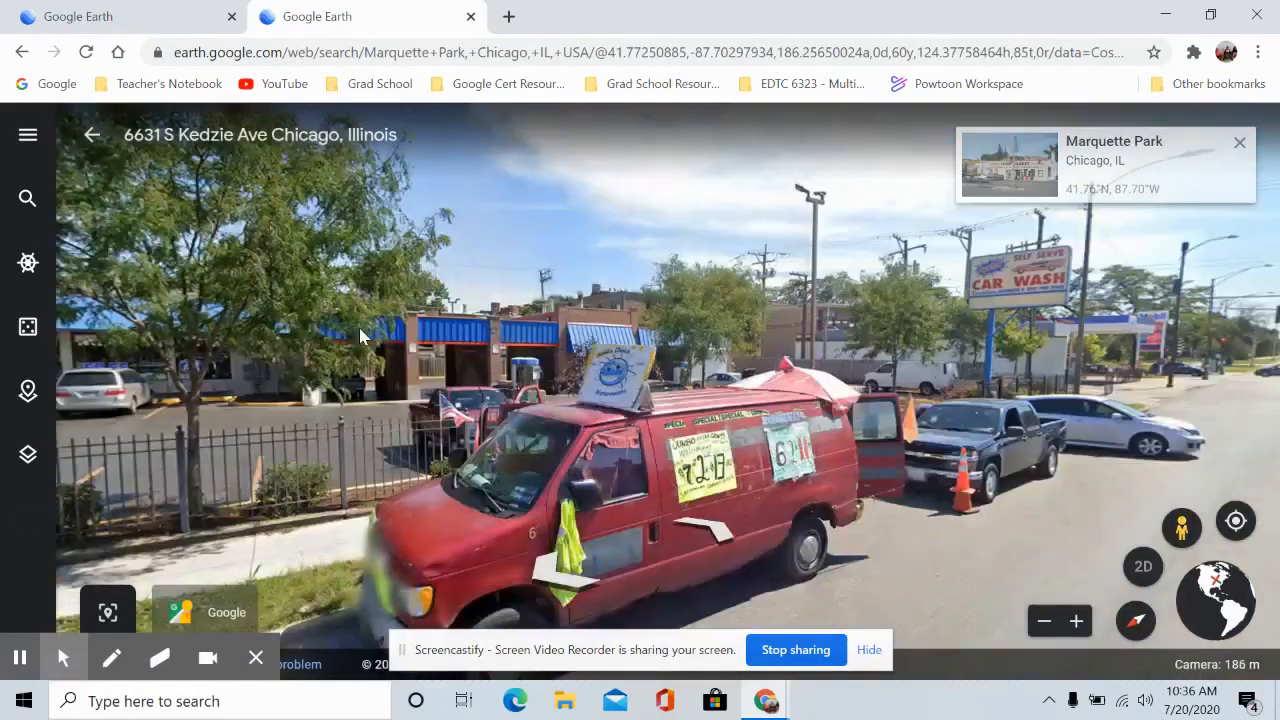
Face the Street View along S Kedzie Ave, capture it as place "Marquette park" in the Civil Rights Movement project, and open the place for editing.
{"action": "left_click_drag", "start_coordinate": [375, 318], "coordinate": [791, 349]}
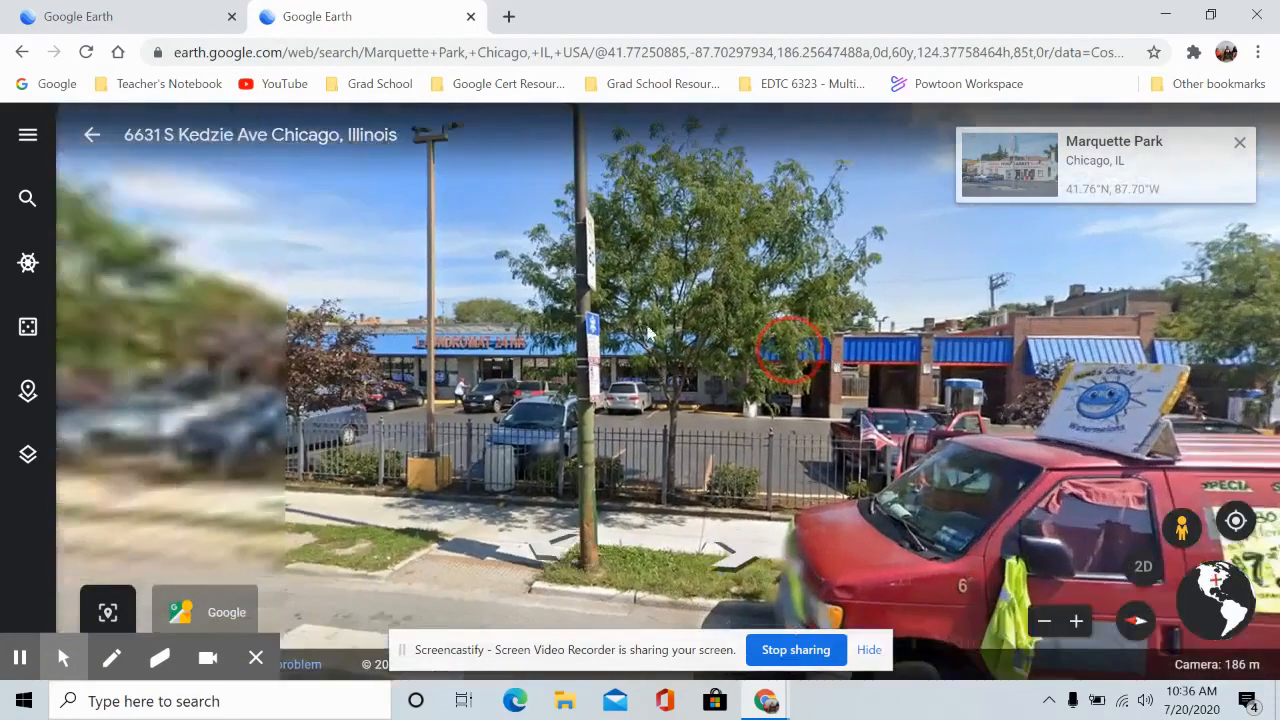
{"action": "left_click_drag", "start_coordinate": [459, 308], "coordinate": [720, 338]}
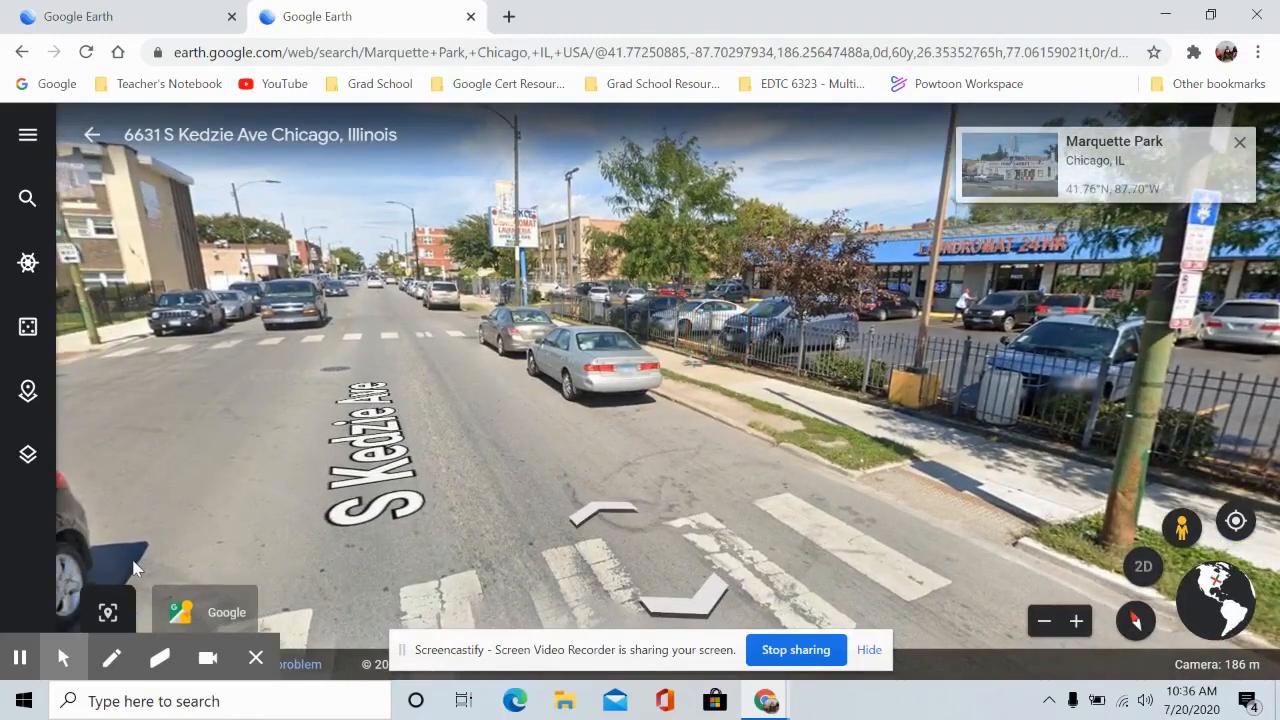
{"action": "left_click", "coordinate": [110, 611]}
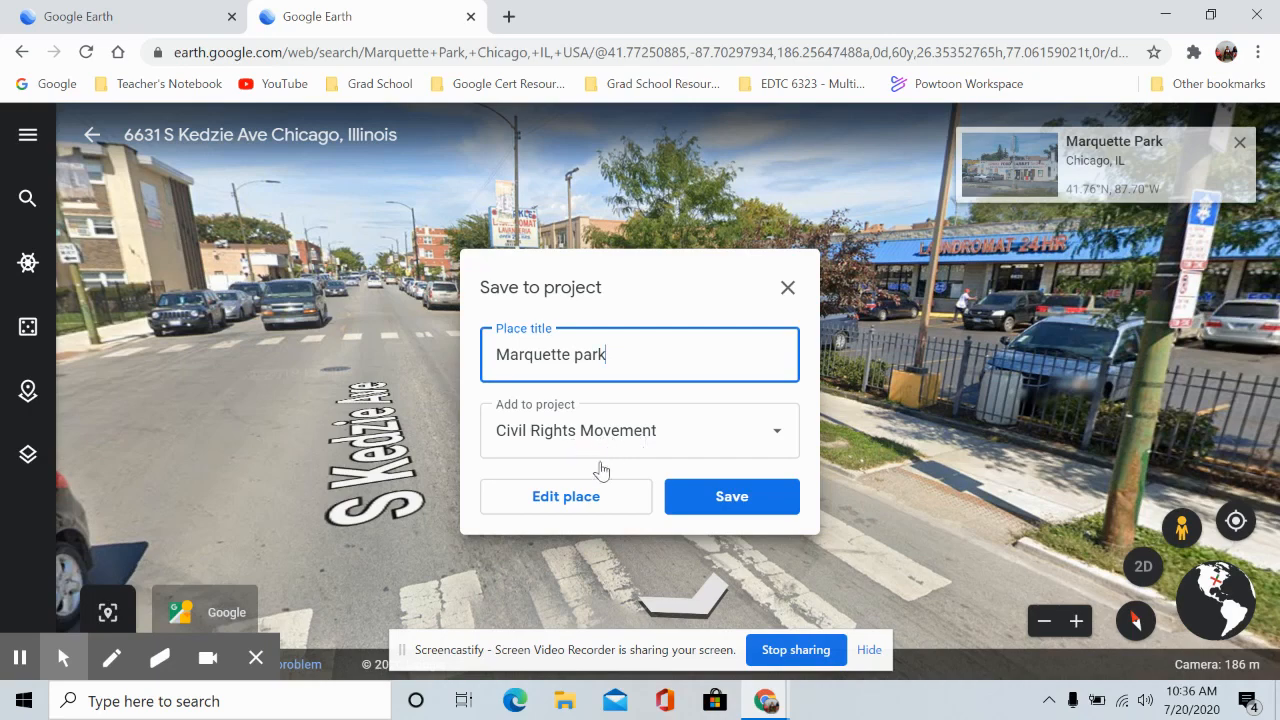
{"action": "left_click", "coordinate": [574, 503]}
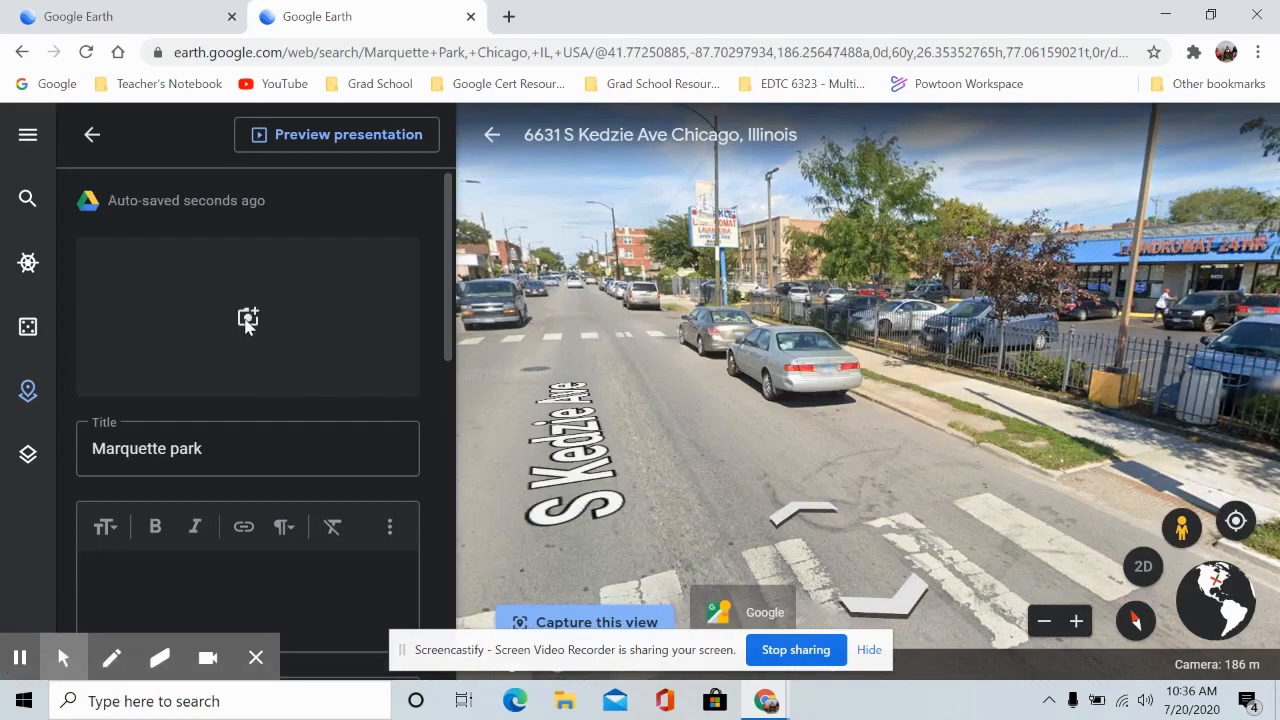
Add an image to the Marquette park place from a Google Image Search for "chicago freedom movement", using the first result, the colour crowd photo.
{"action": "left_click", "coordinate": [248, 320]}
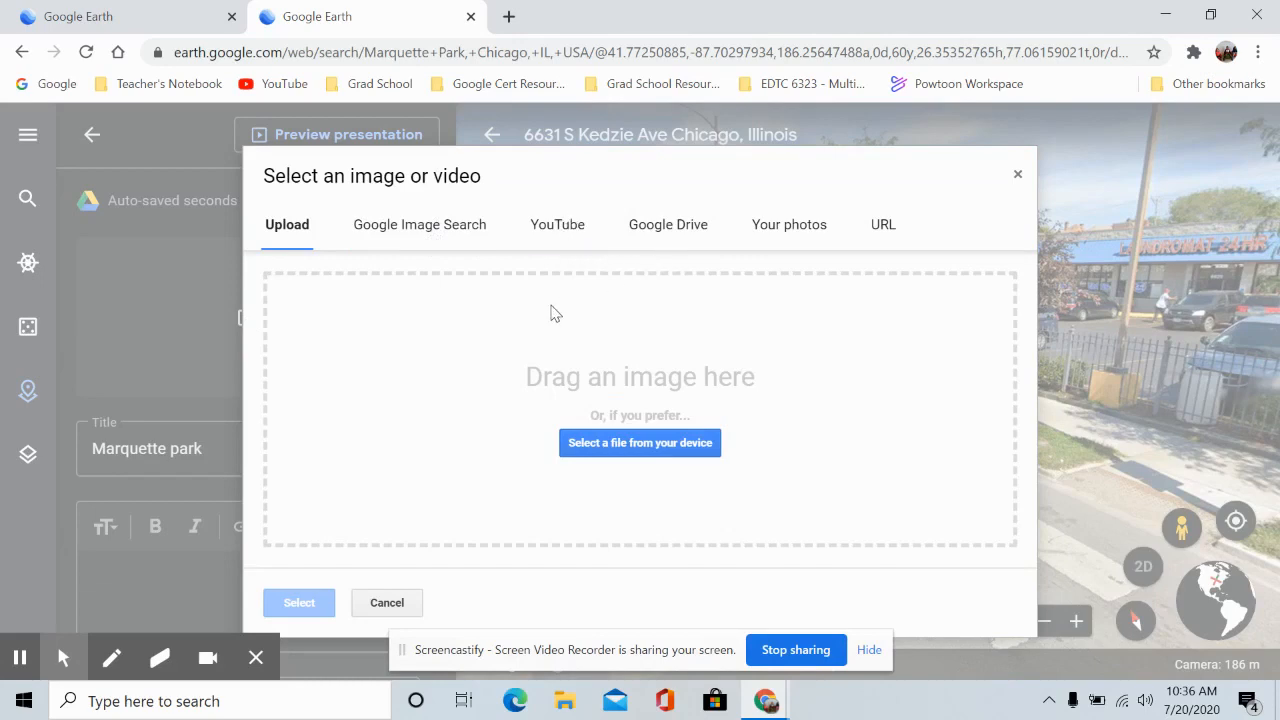
{"action": "left_click", "coordinate": [429, 228]}
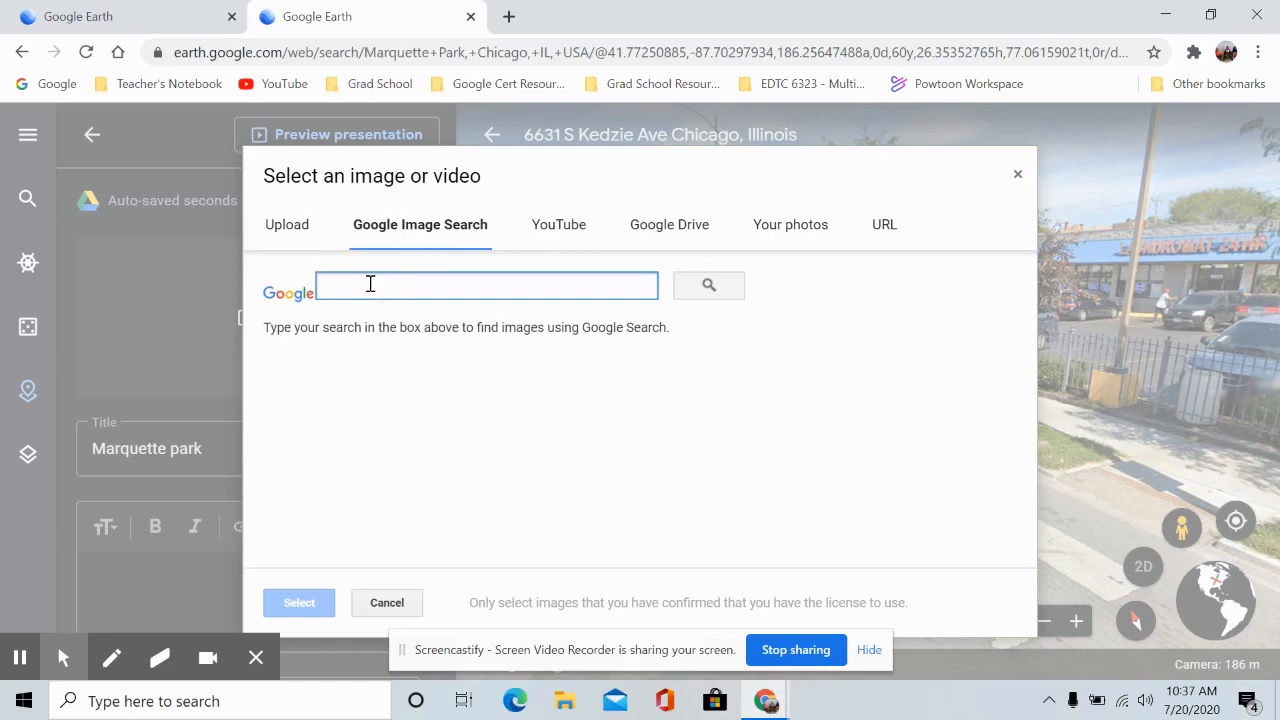
{"action": "type", "text": "chicago freedom movem"}
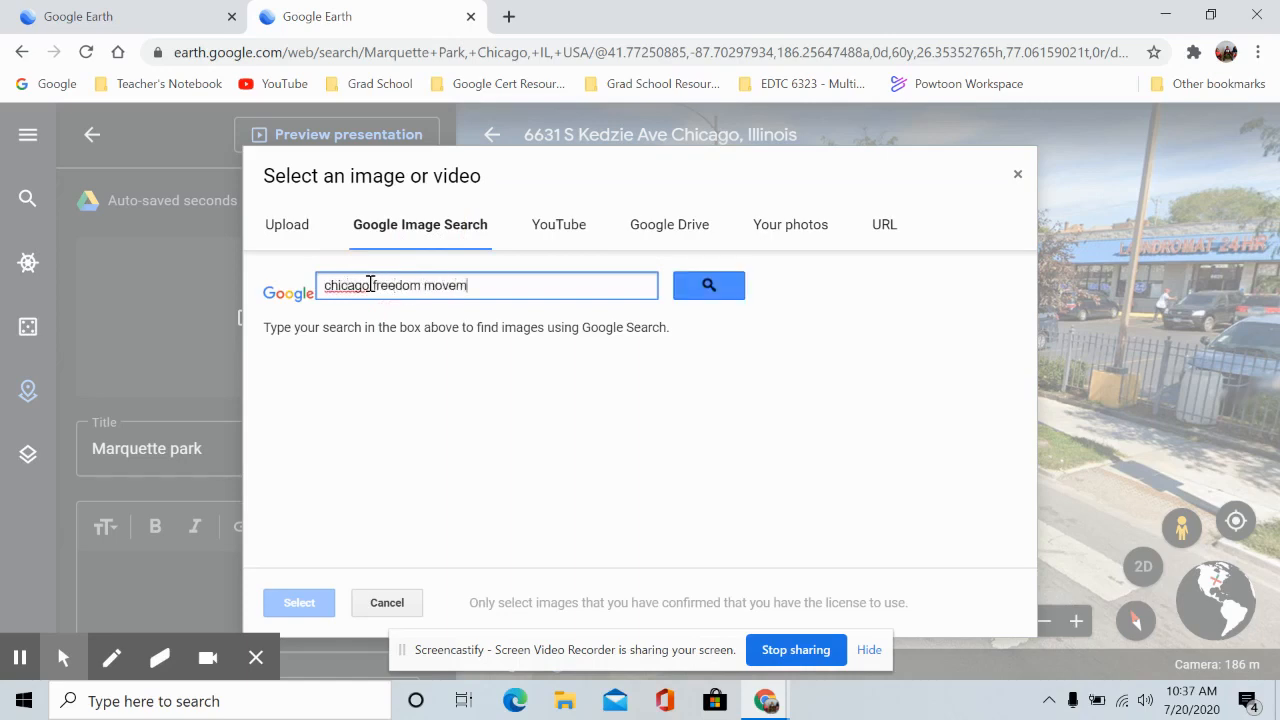
{"action": "type", "text": "ent"}
{"action": "key", "text": "Return"}
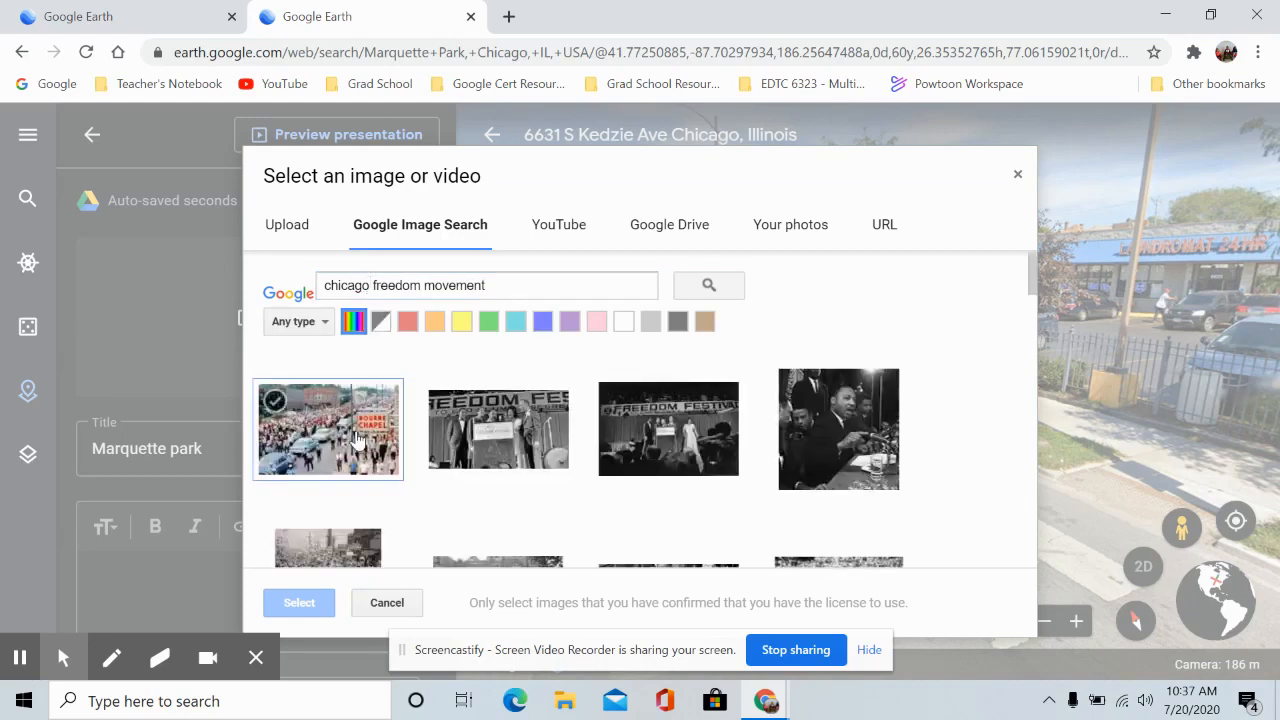
{"action": "left_click", "coordinate": [355, 437]}
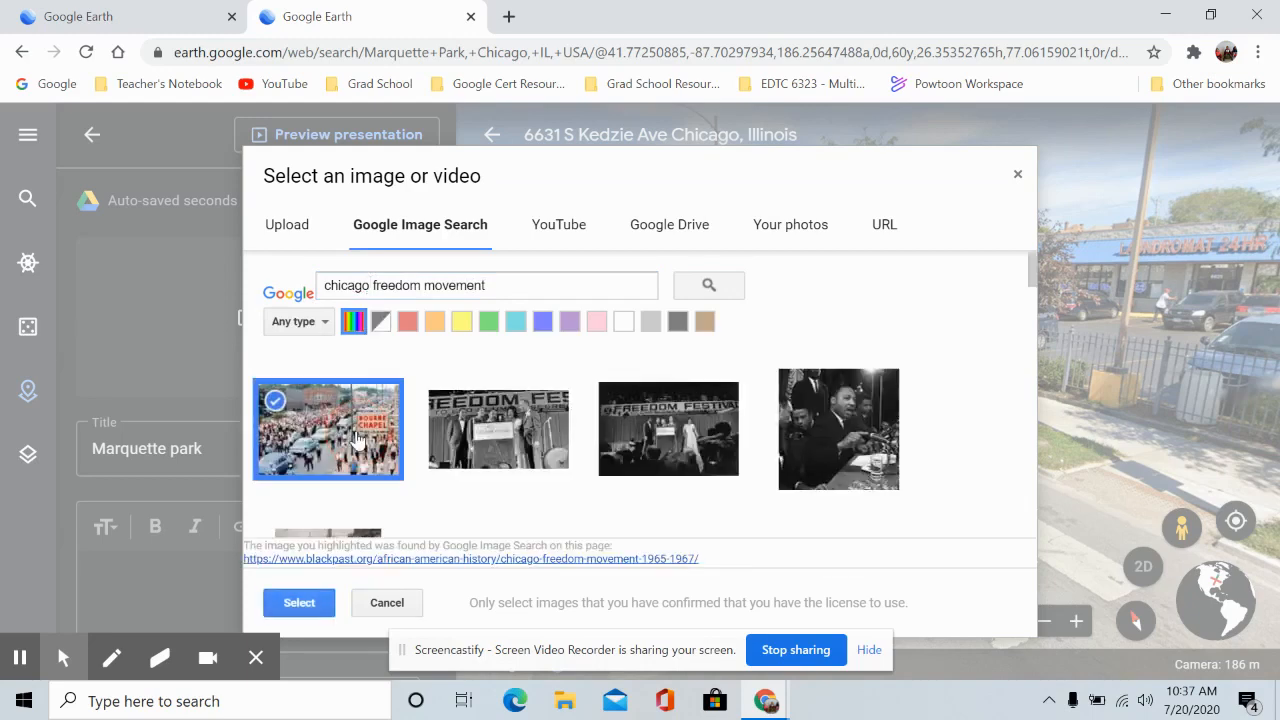
{"action": "left_click", "coordinate": [300, 603]}
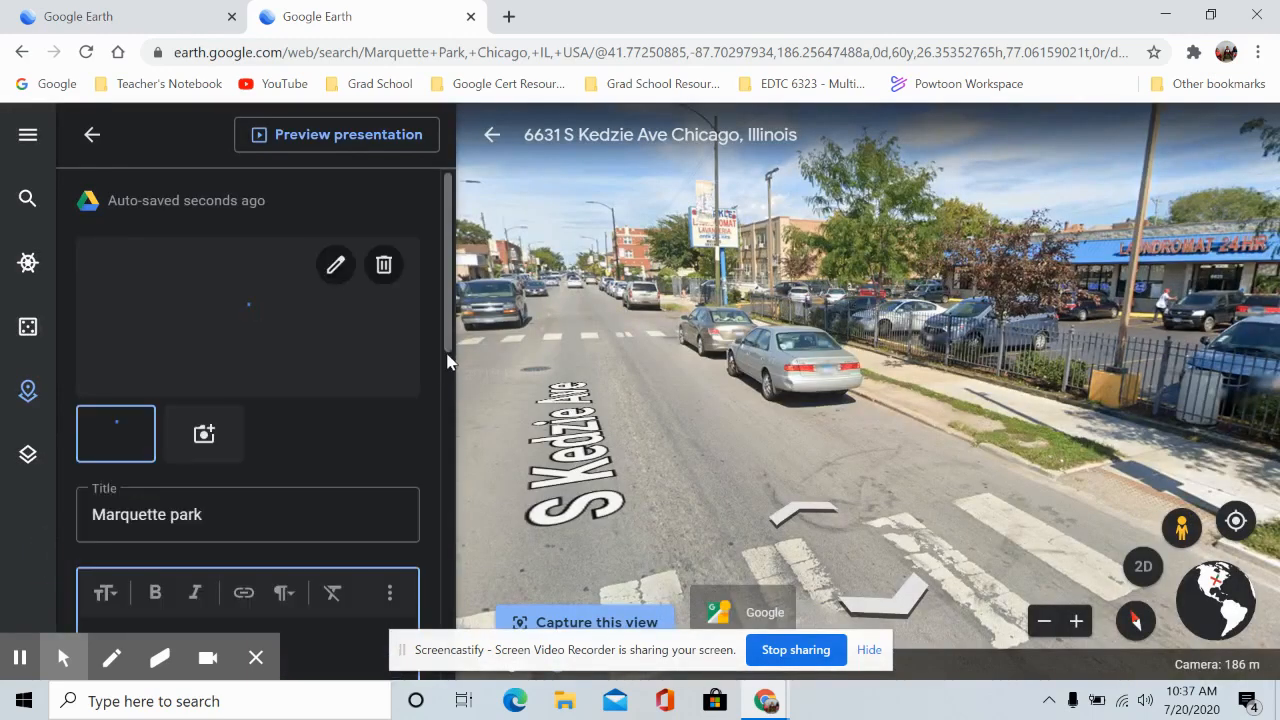
Describe the Marquette park place as "Research the Fair Housing Act." and set its info box to Large info box.
{"action": "left_click_drag", "start_coordinate": [447, 347], "coordinate": [439, 408]}
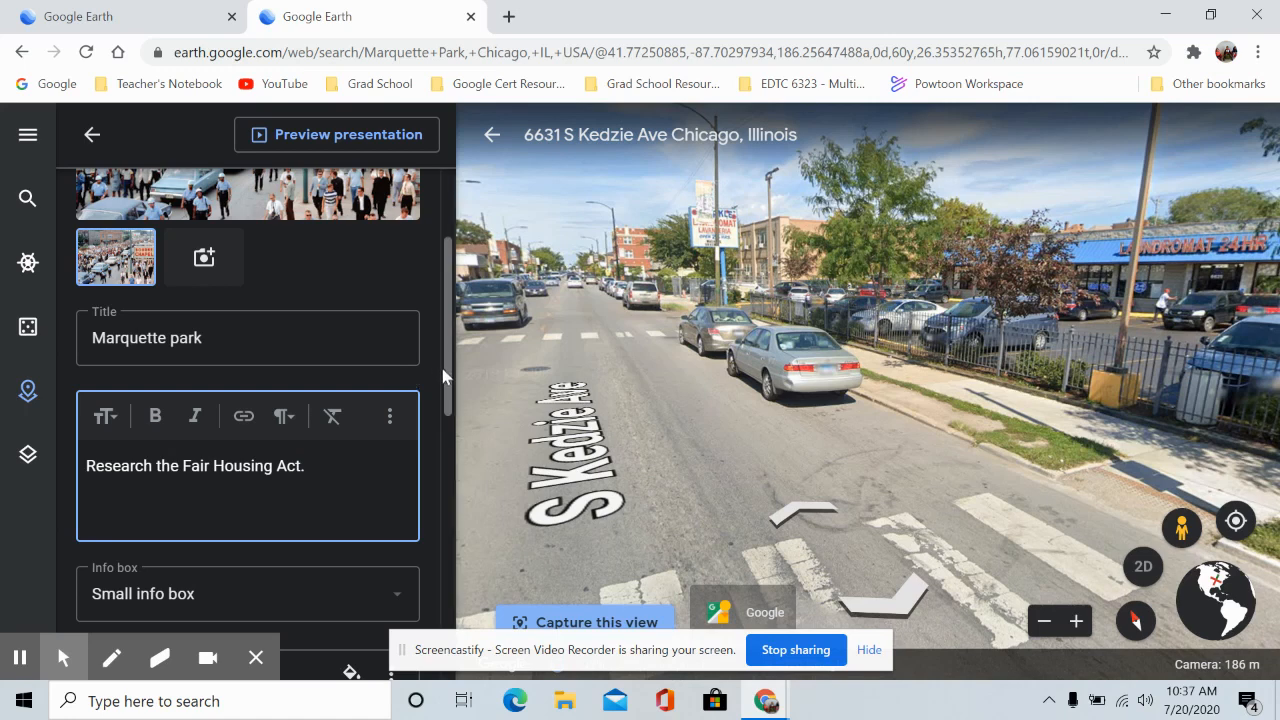
{"action": "left_click_drag", "start_coordinate": [434, 368], "coordinate": [445, 441]}
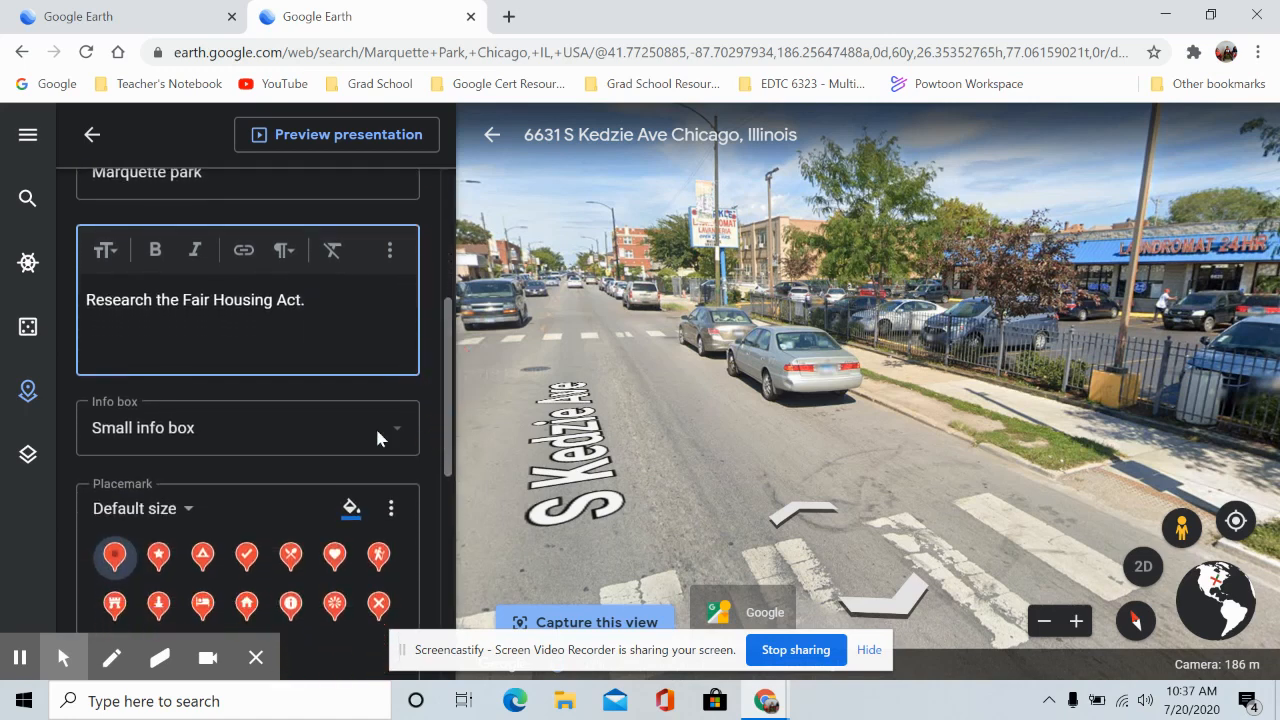
{"action": "left_click", "coordinate": [306, 435]}
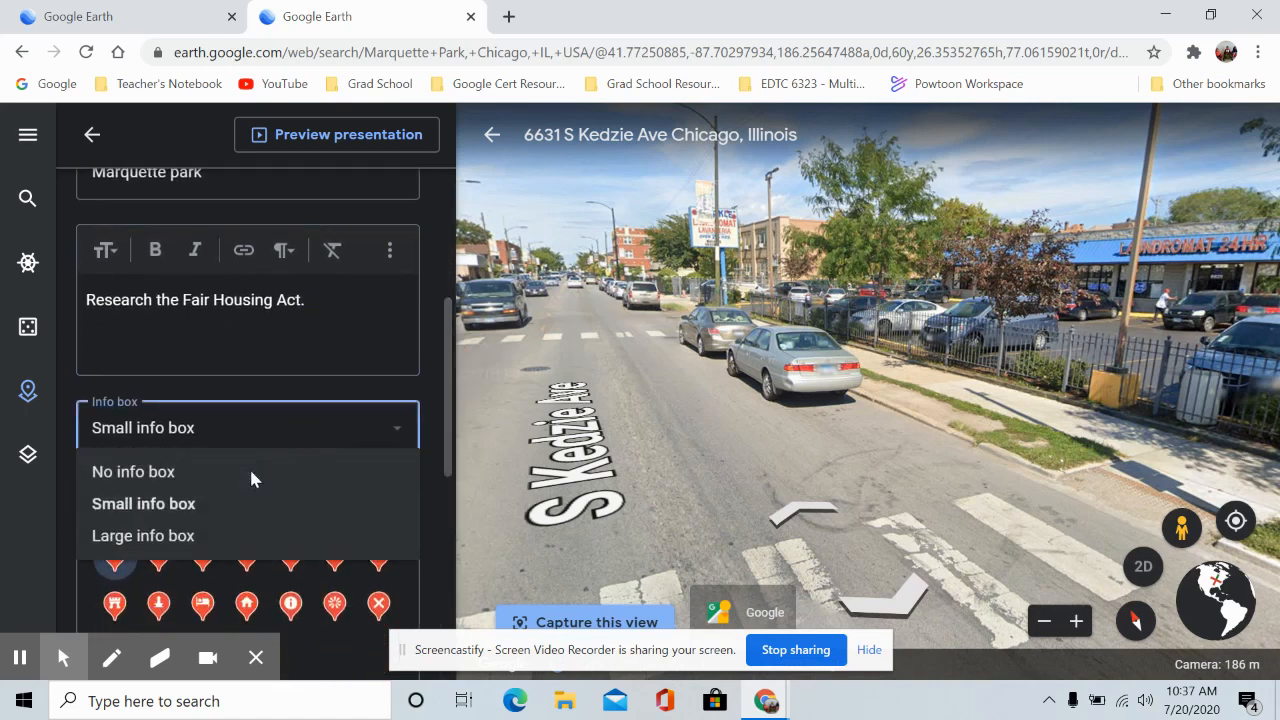
{"action": "left_click", "coordinate": [209, 535]}
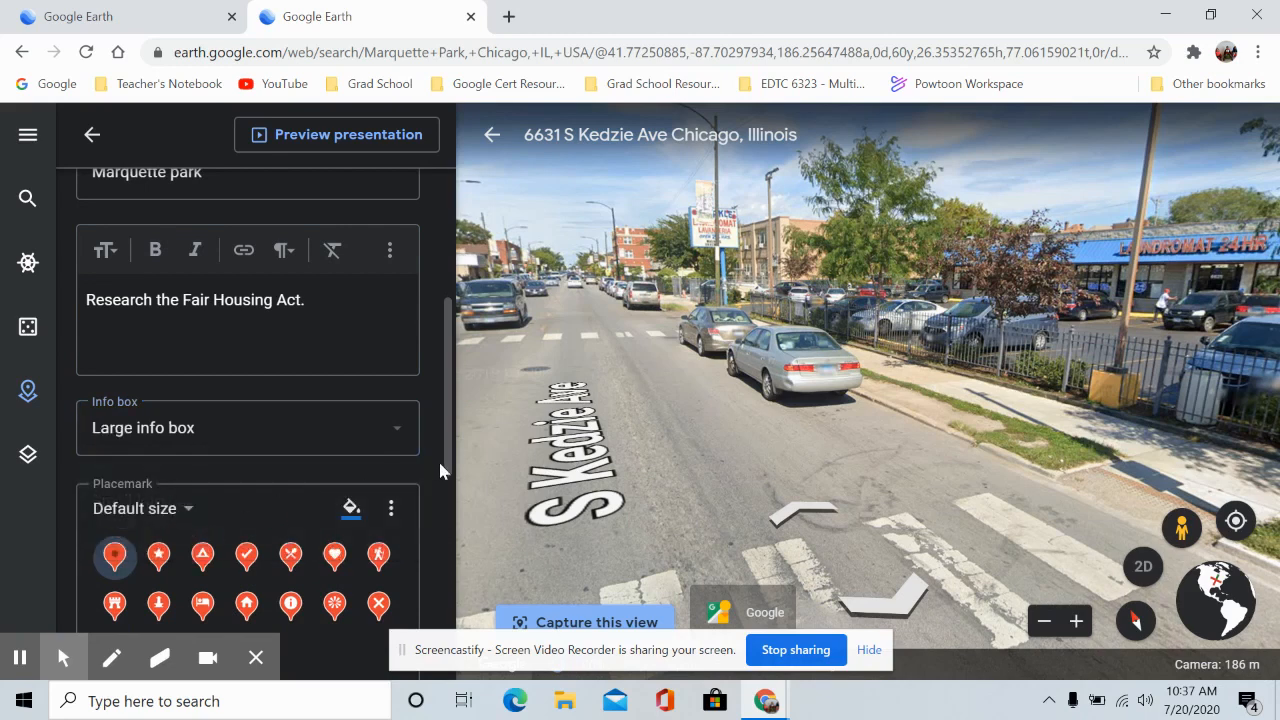
{"action": "left_click_drag", "start_coordinate": [443, 465], "coordinate": [293, 340]}
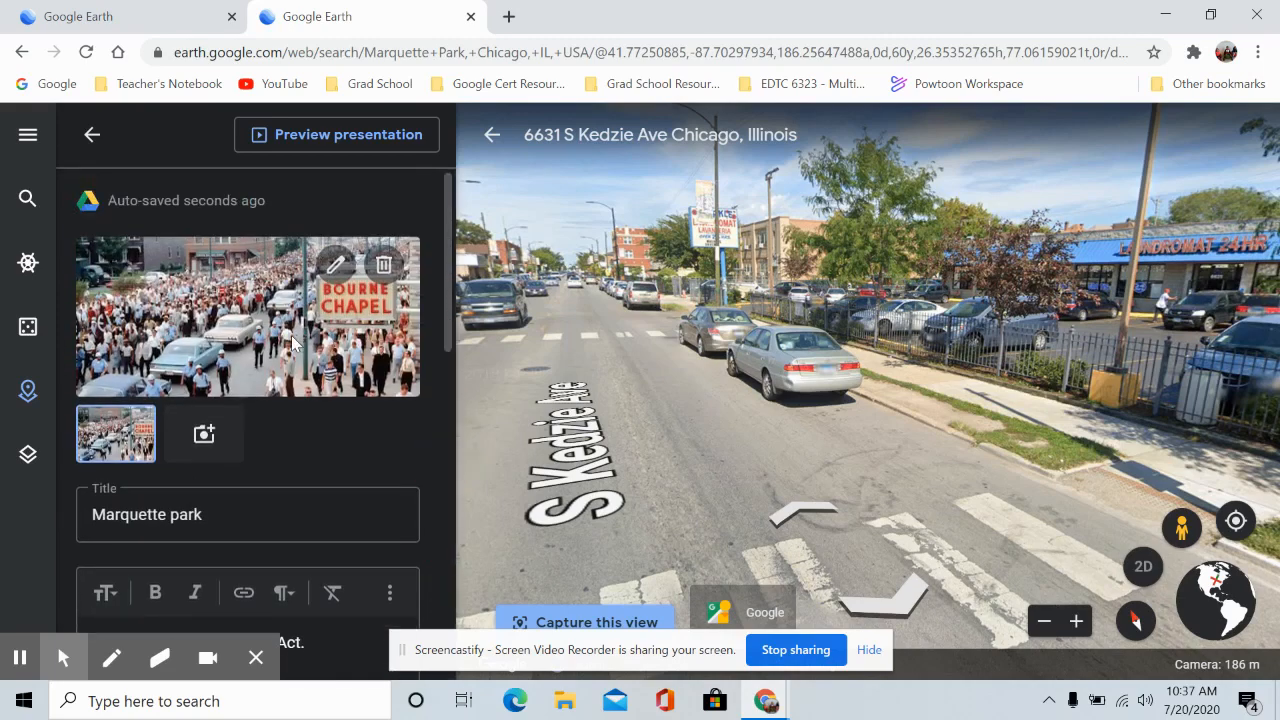
{"action": "left_click", "coordinate": [94, 140]}
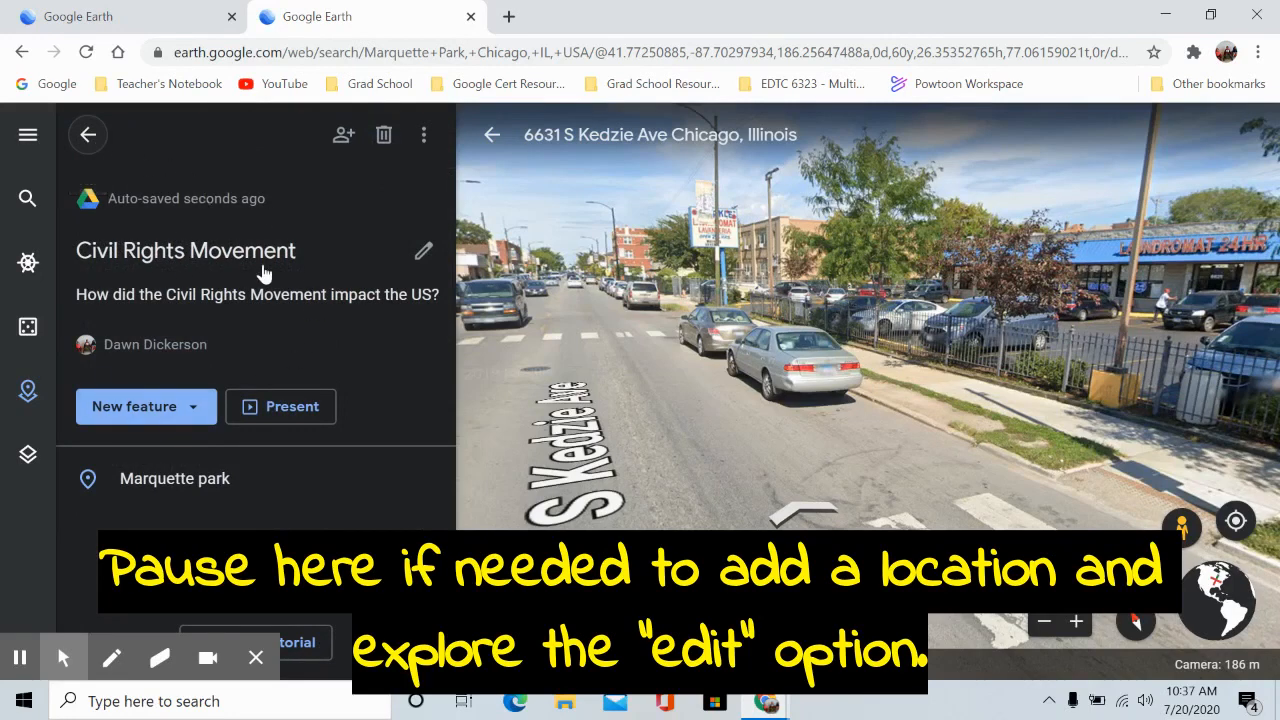
Add a new feature by place search, looking up "Montg" and choosing Montgomery, AL, USA.
{"action": "mouse_move", "coordinate": [194, 486]}
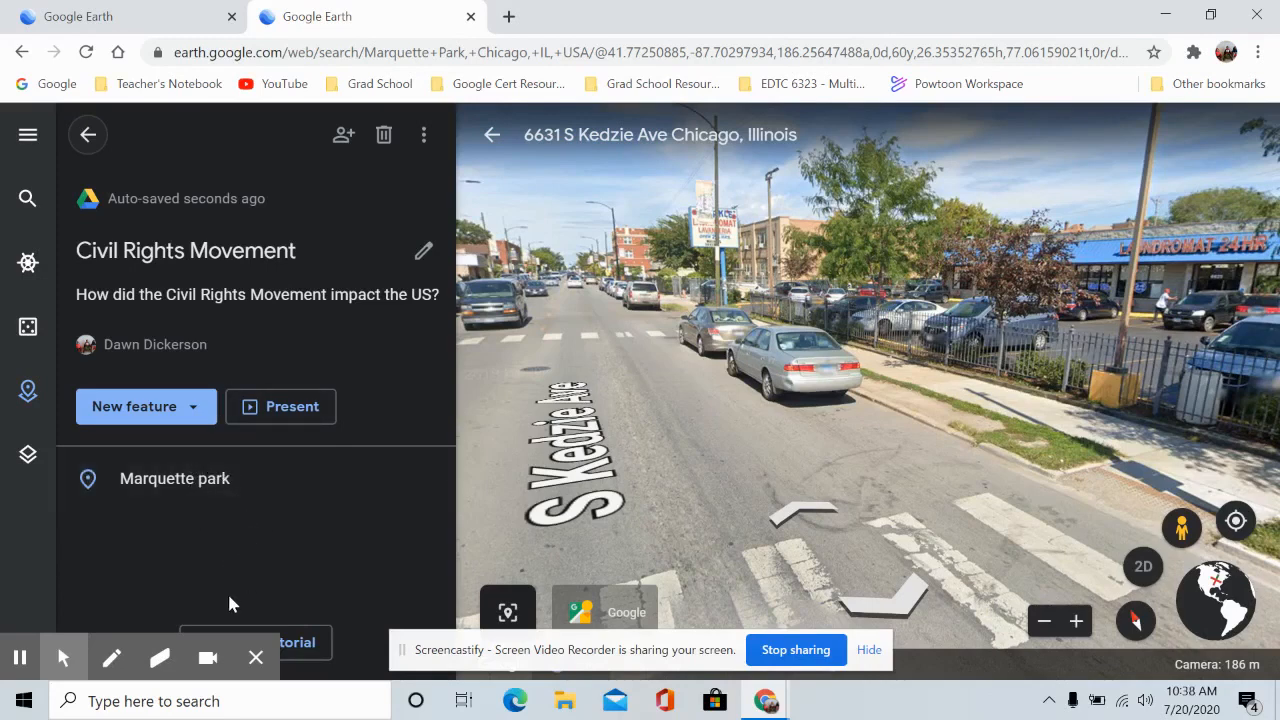
{"action": "left_click", "coordinate": [165, 424]}
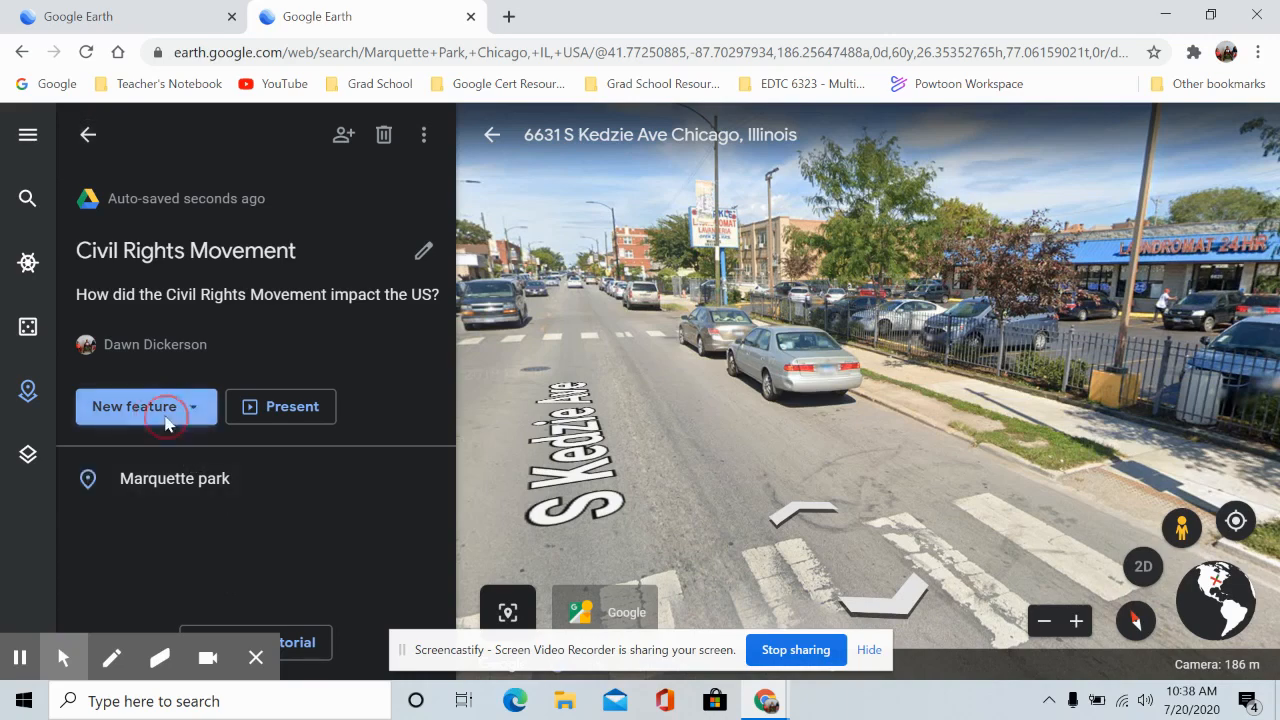
{"action": "left_click", "coordinate": [166, 421]}
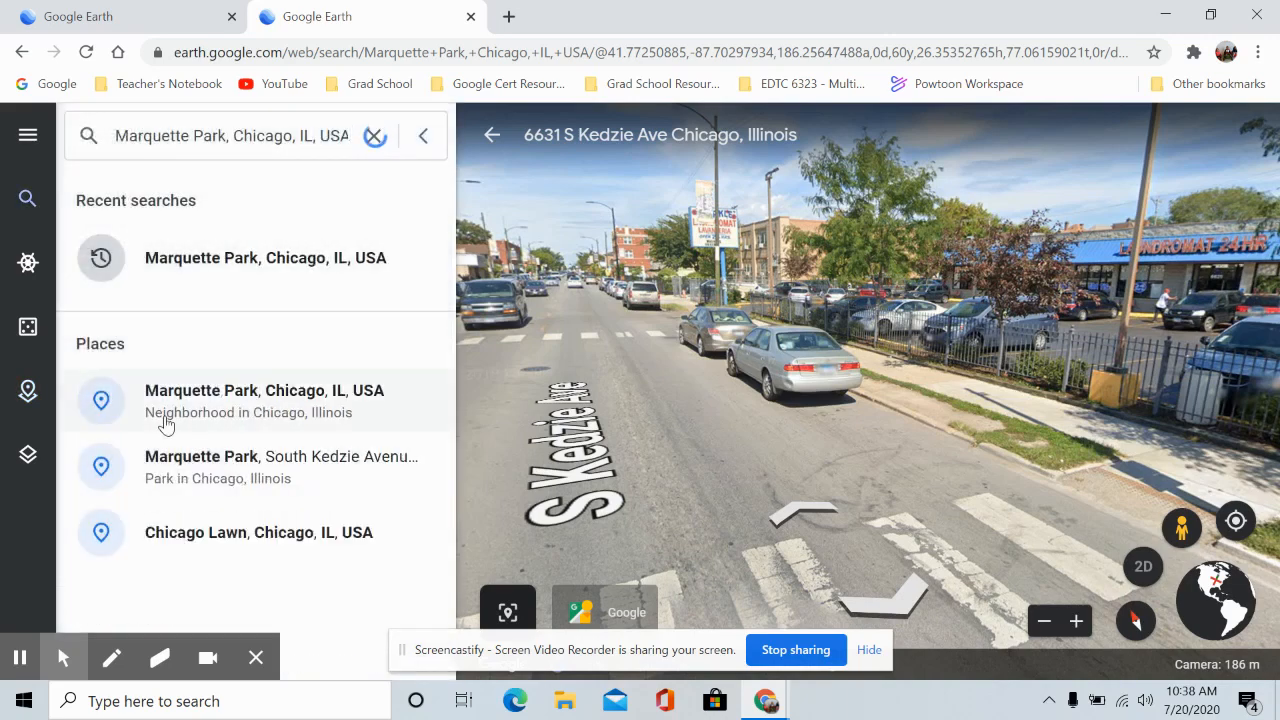
{"action": "triple_click", "coordinate": [258, 141]}
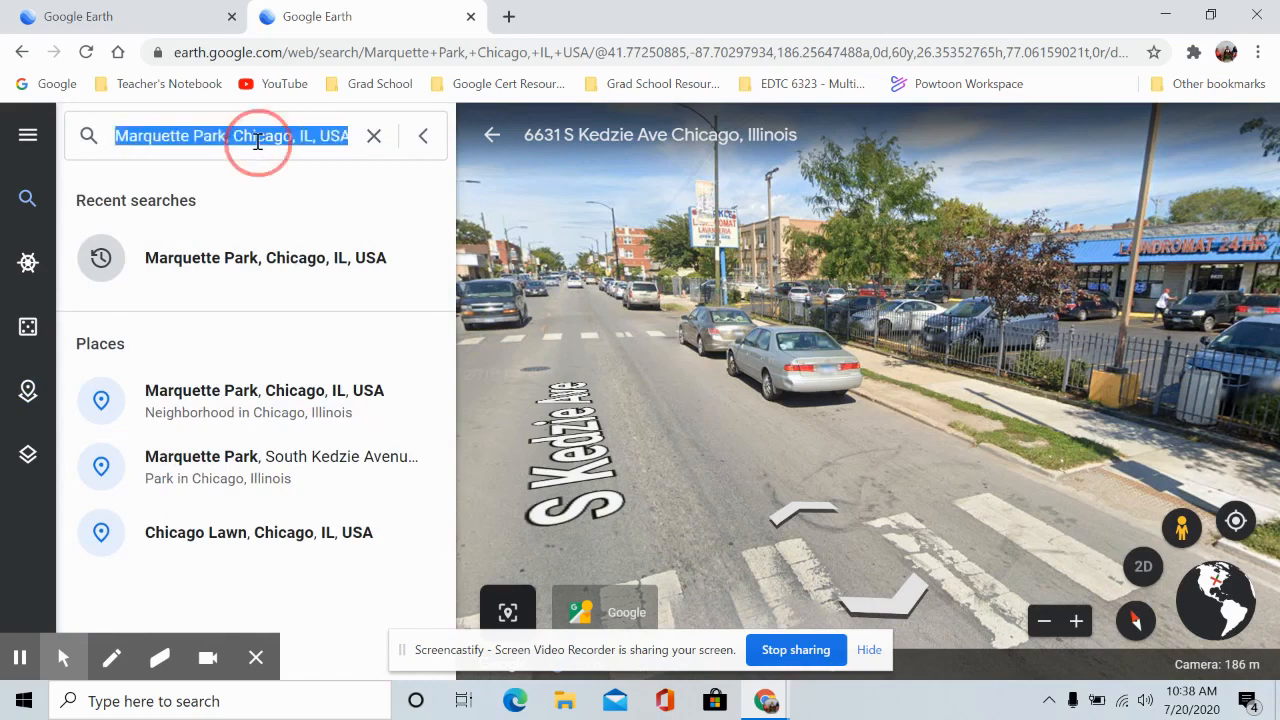
{"action": "type", "text": "M"}
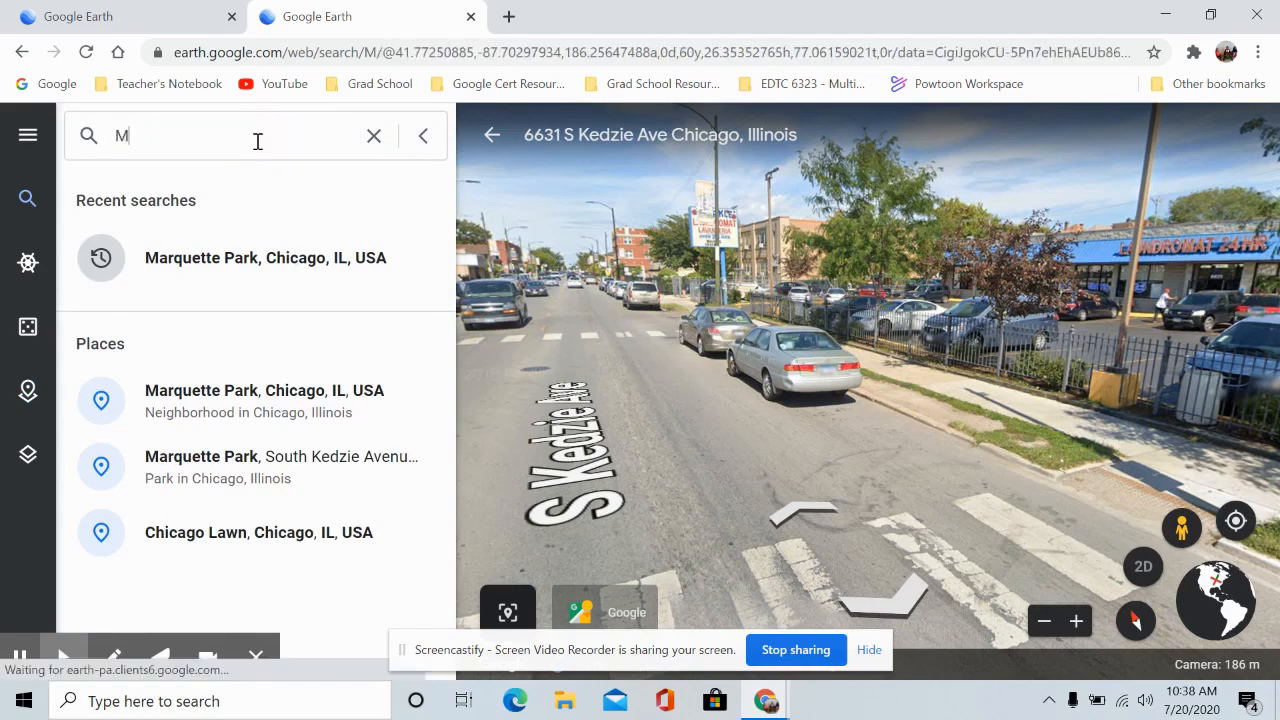
{"action": "type", "text": "ontg"}
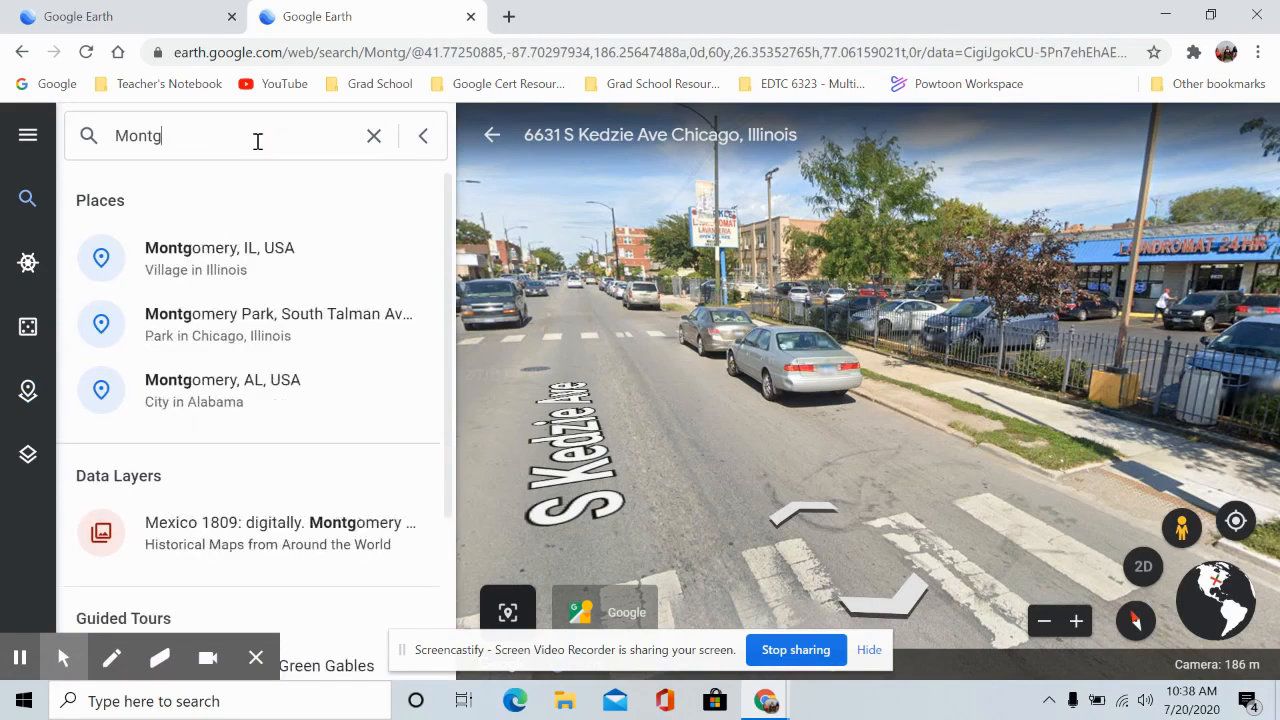
{"action": "left_click", "coordinate": [235, 394]}
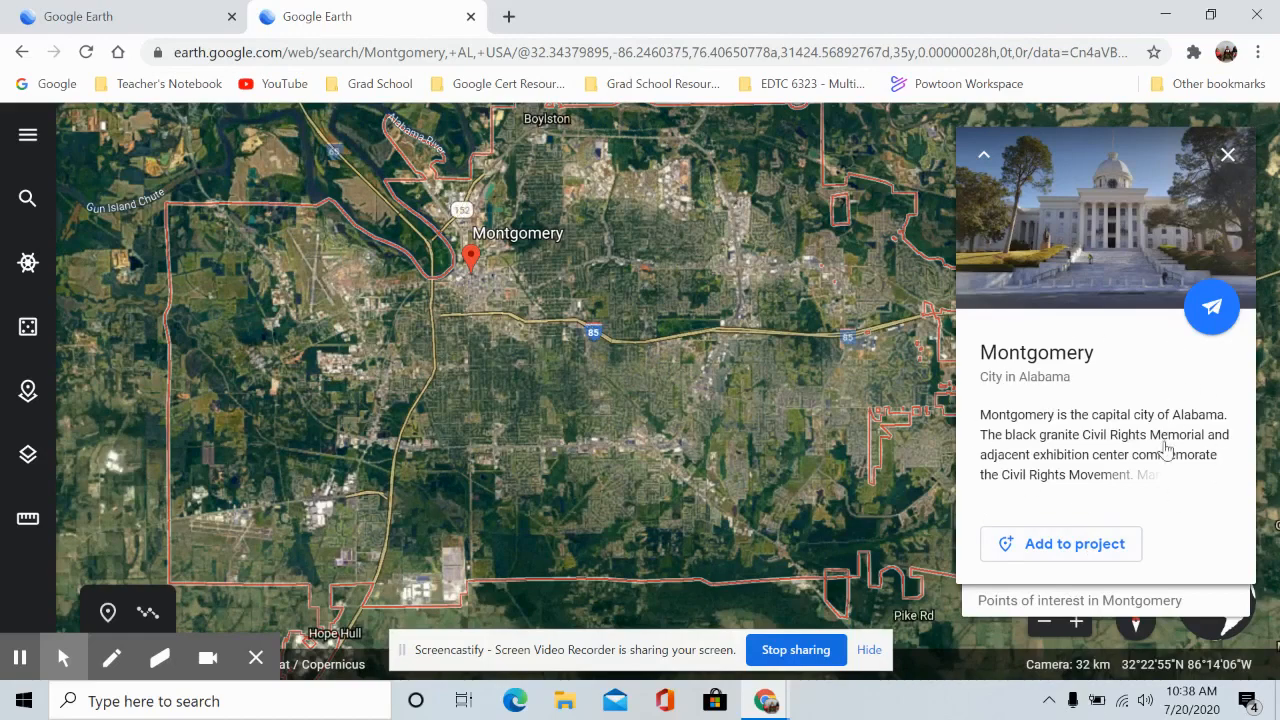
Browse Montgomery's points of interest to the Civil Rights Memorial, fly there, and save it as a place in the Civil Rights Movement project.
{"action": "left_click", "coordinate": [1015, 600]}
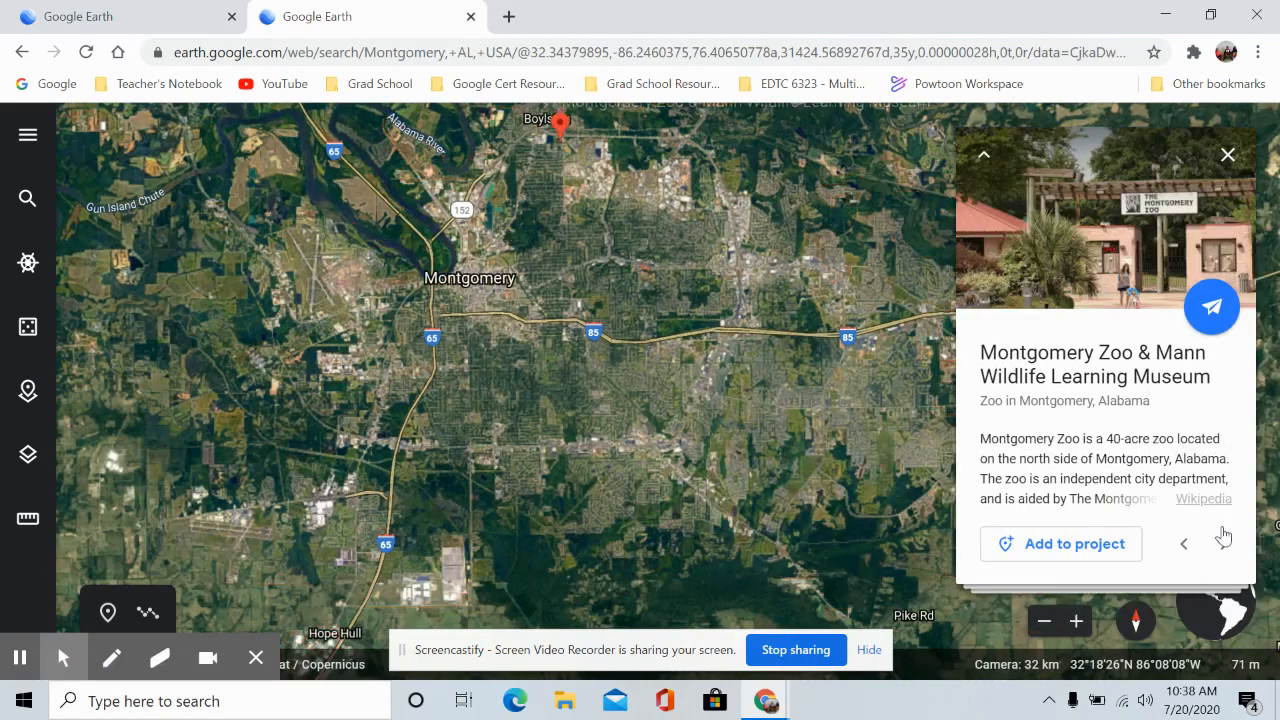
{"action": "left_click", "coordinate": [1223, 544]}
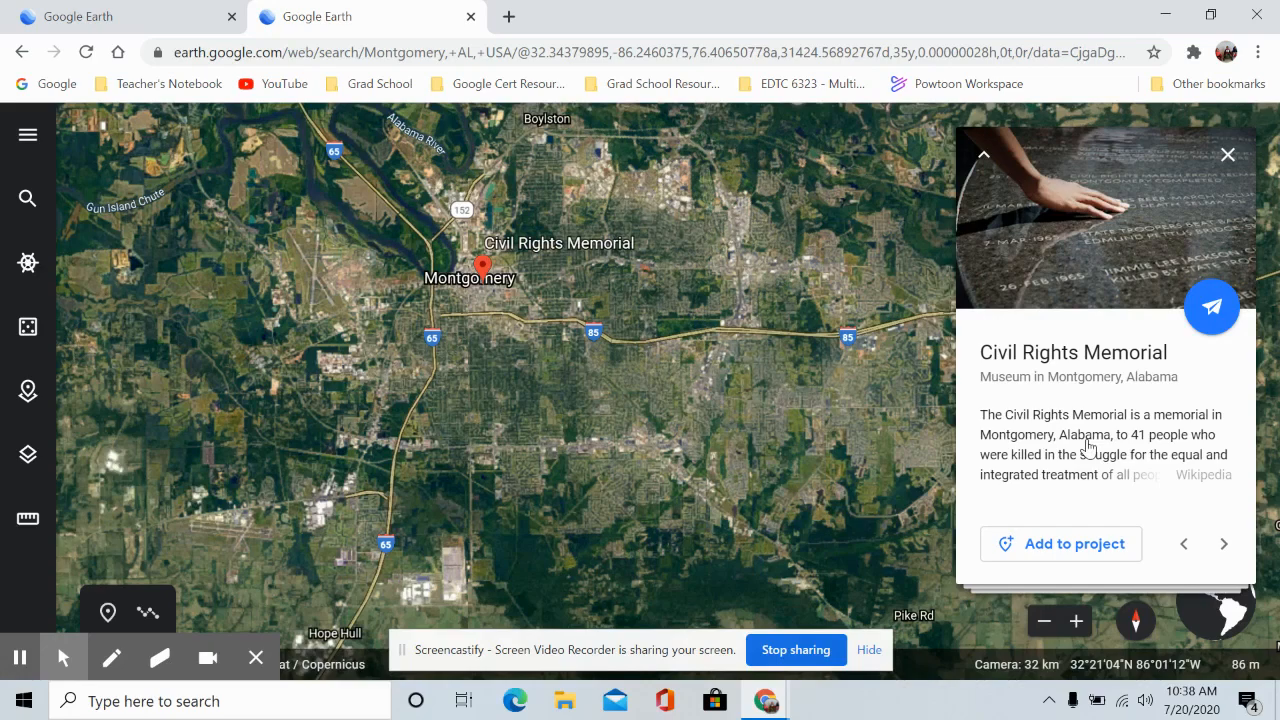
{"action": "left_click", "coordinate": [1210, 309]}
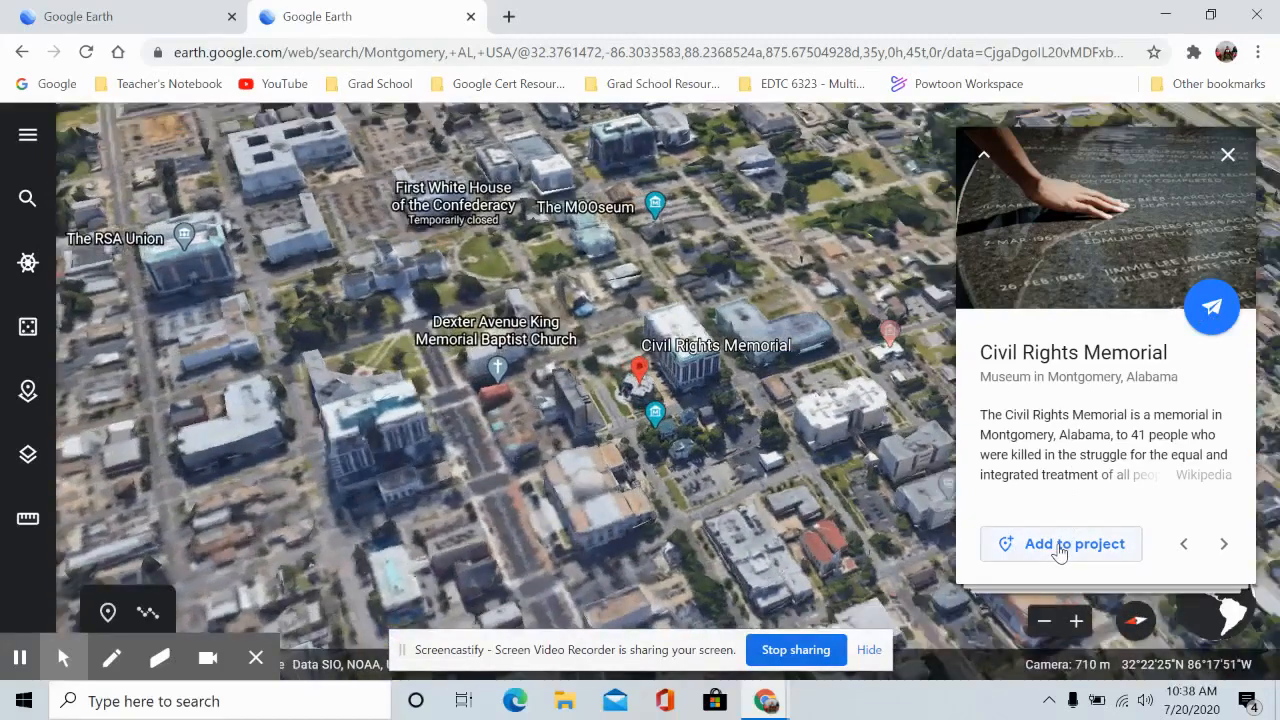
{"action": "left_click", "coordinate": [1059, 549]}
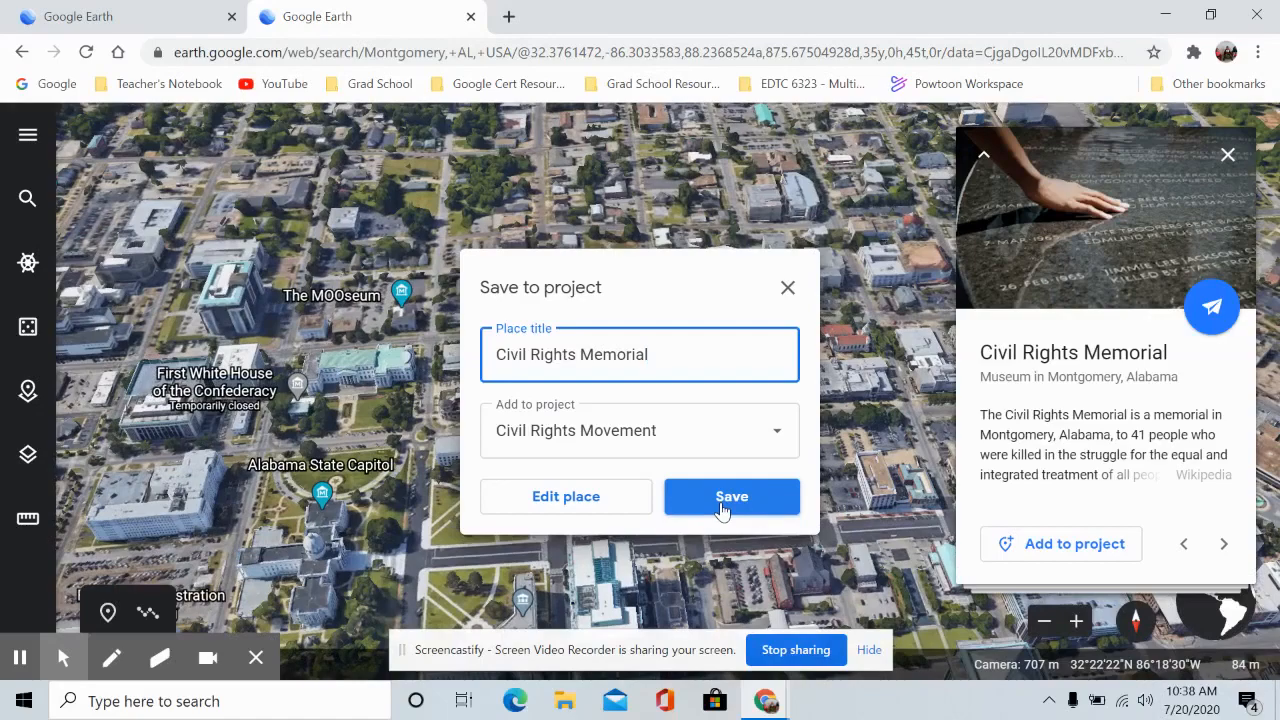
{"action": "left_click", "coordinate": [731, 497]}
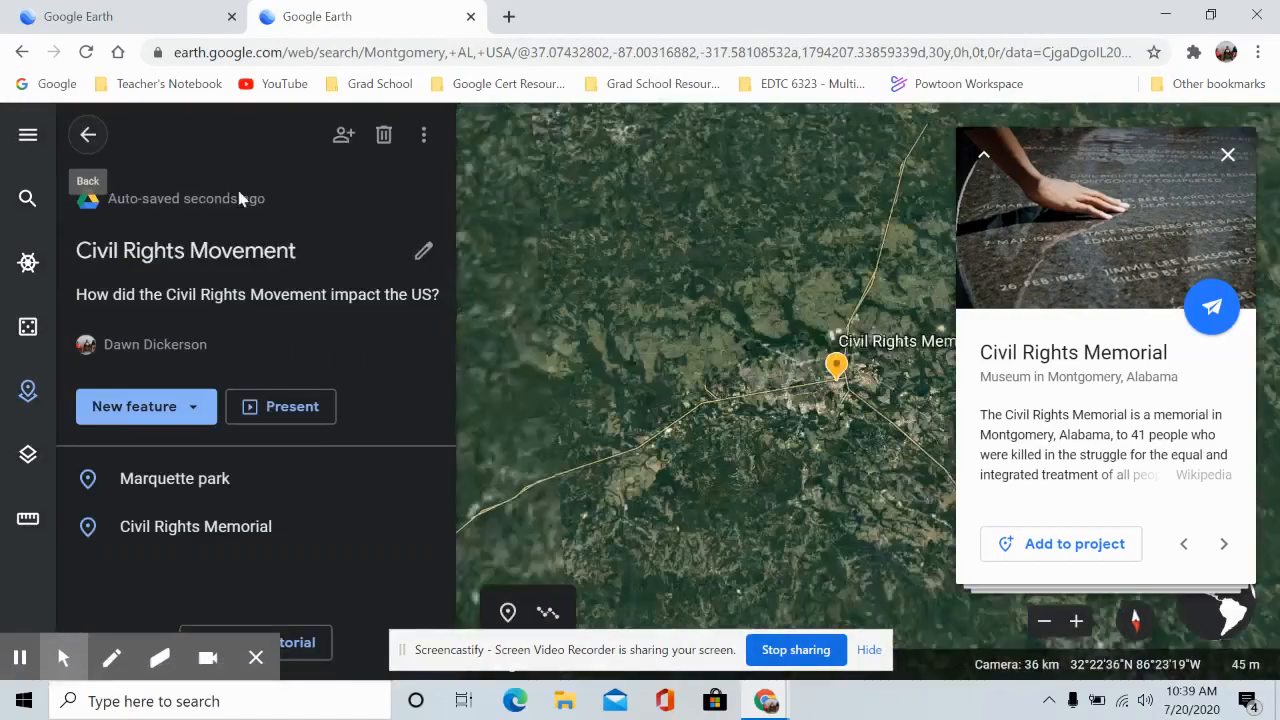
Present the project from Marquette park, check the table of contents, and advance to the Civil Rights Memorial.
{"action": "left_click", "coordinate": [209, 489]}
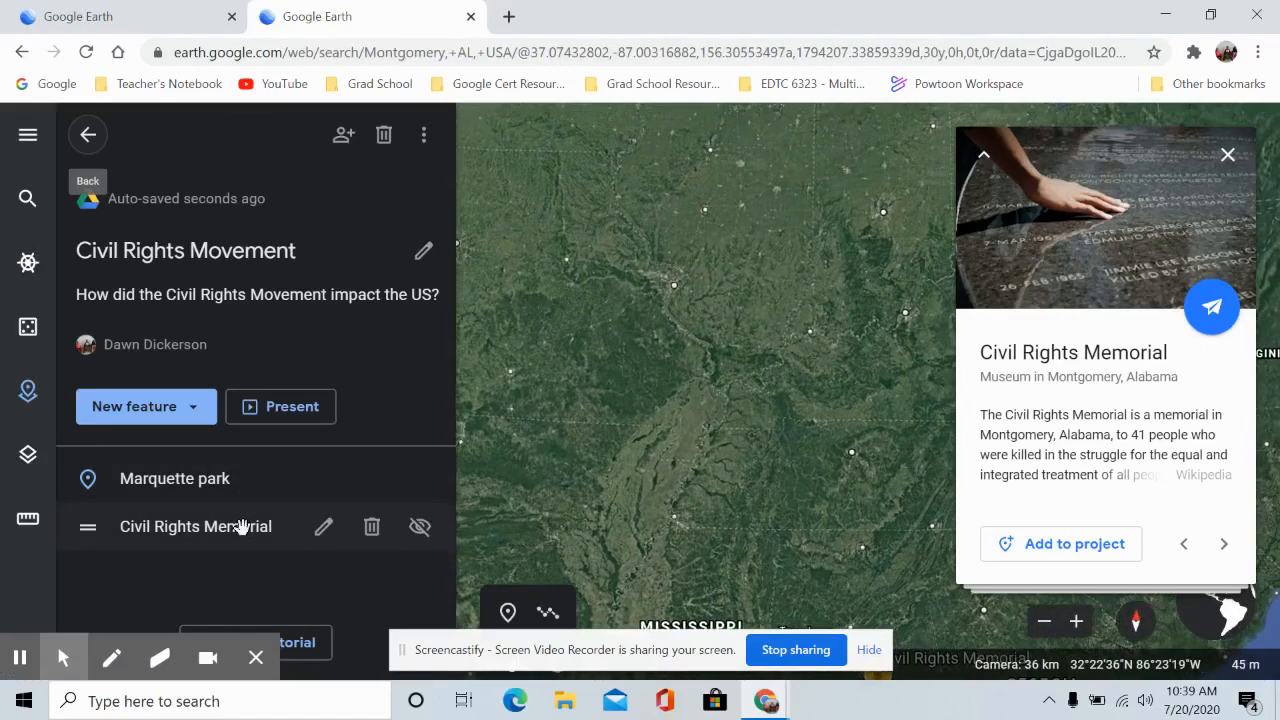
{"action": "left_click", "coordinate": [287, 407]}
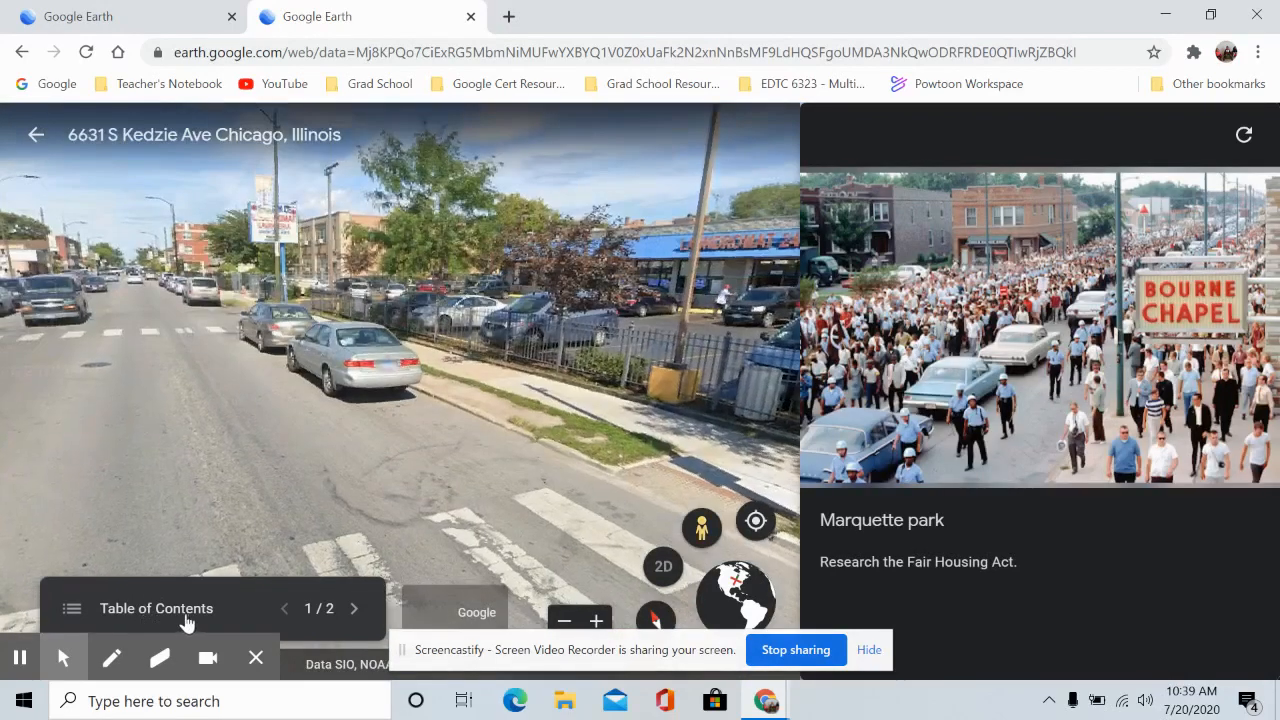
{"action": "left_click", "coordinate": [72, 610]}
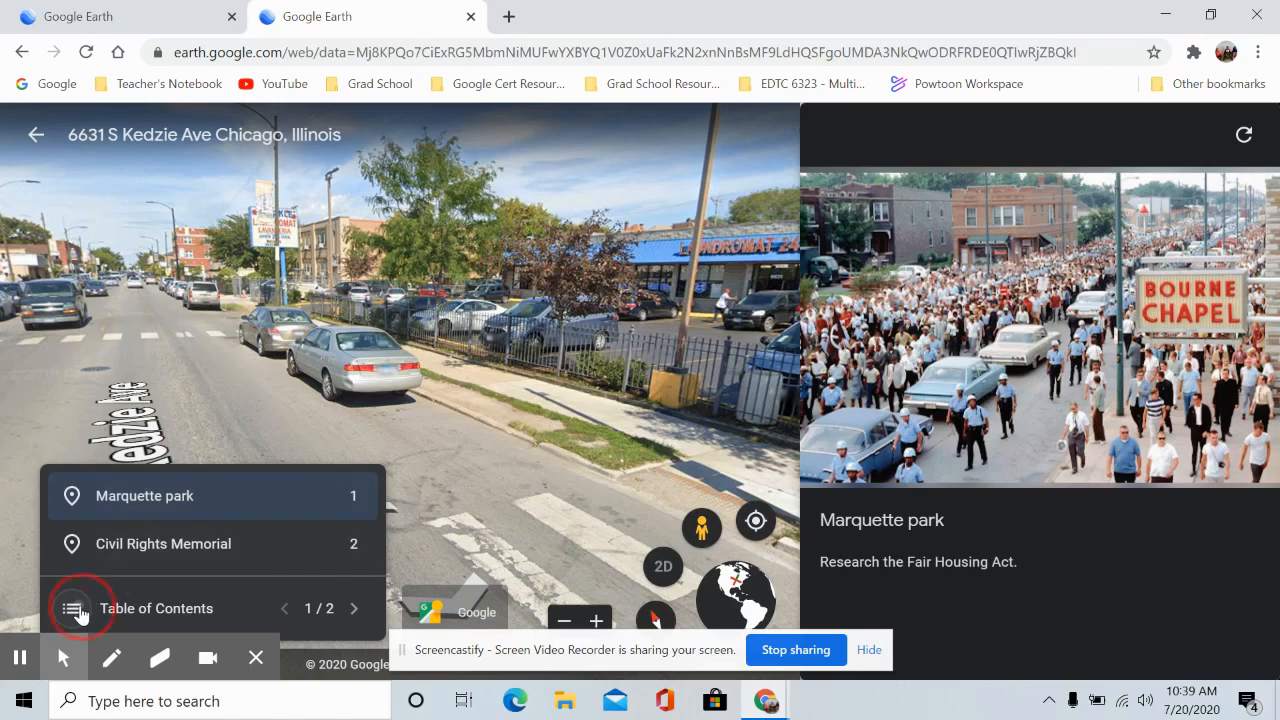
{"action": "left_click", "coordinate": [78, 612]}
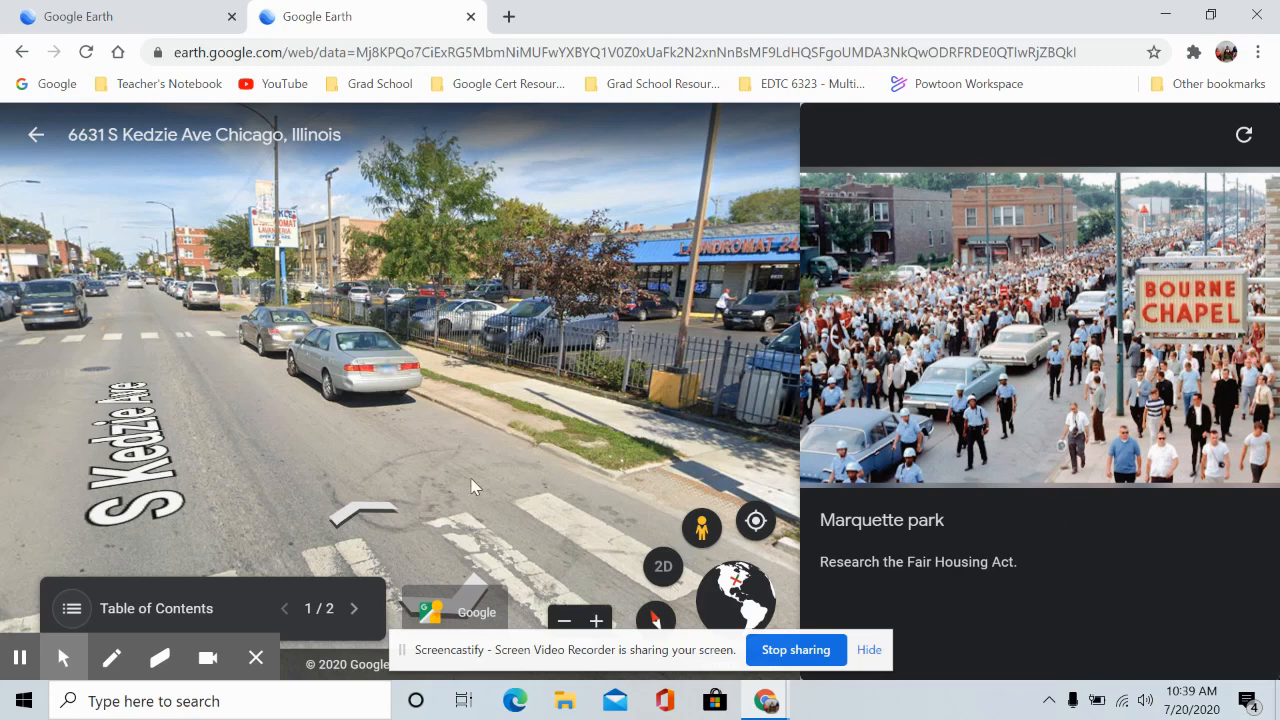
{"action": "left_click", "coordinate": [352, 610]}
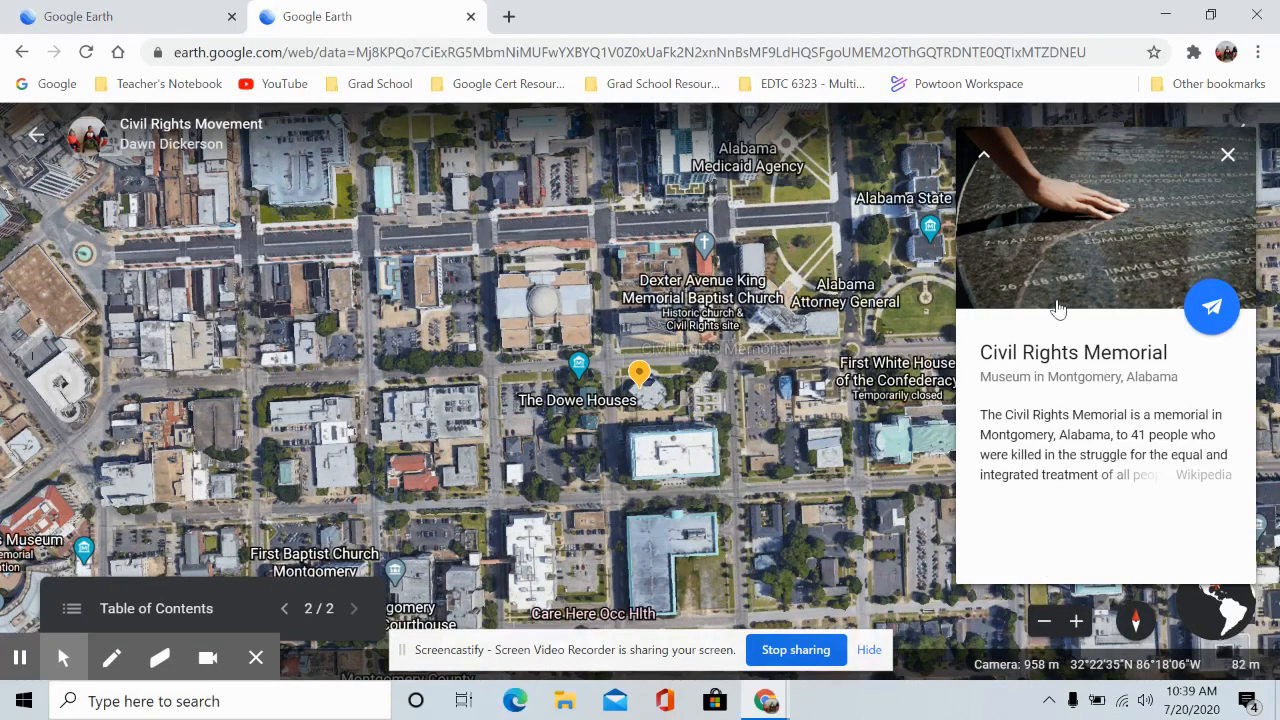
Collapse the memorial's info card, try Street View beside the Civil Rights Memorial, and exit the presentation.
{"action": "left_click", "coordinate": [988, 159]}
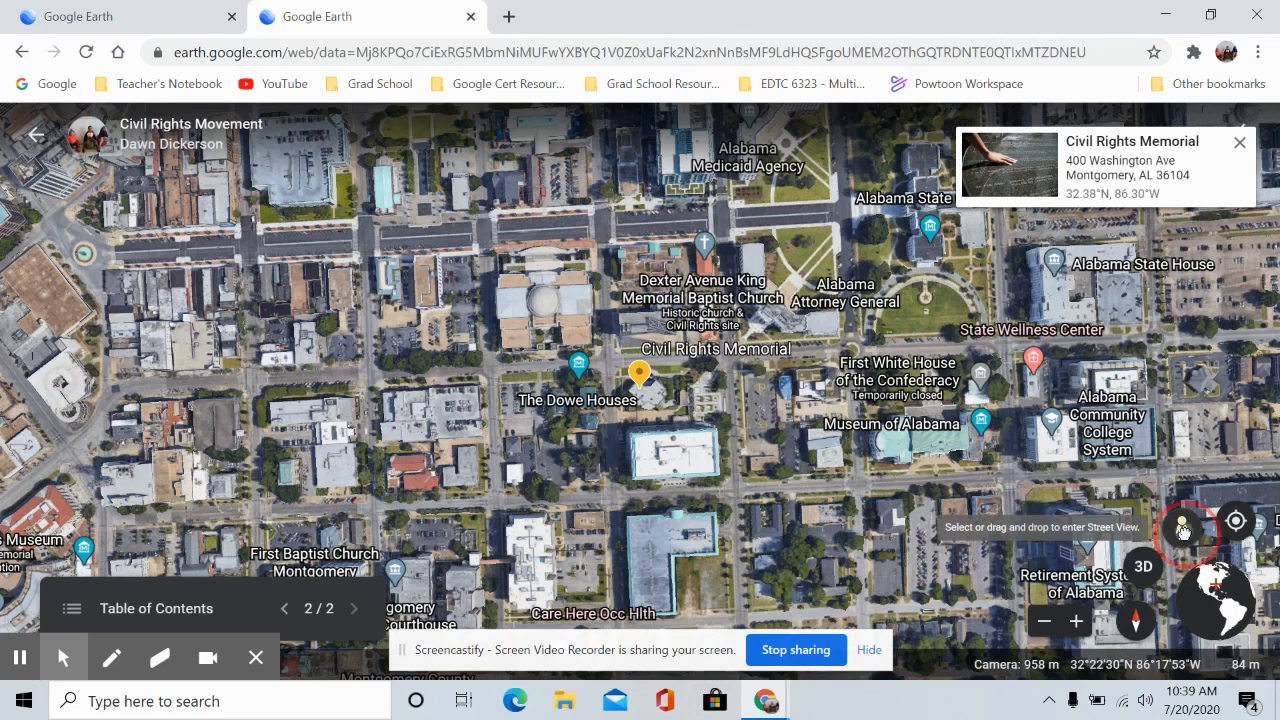
{"action": "left_click_drag", "start_coordinate": [1181, 535], "coordinate": [762, 363]}
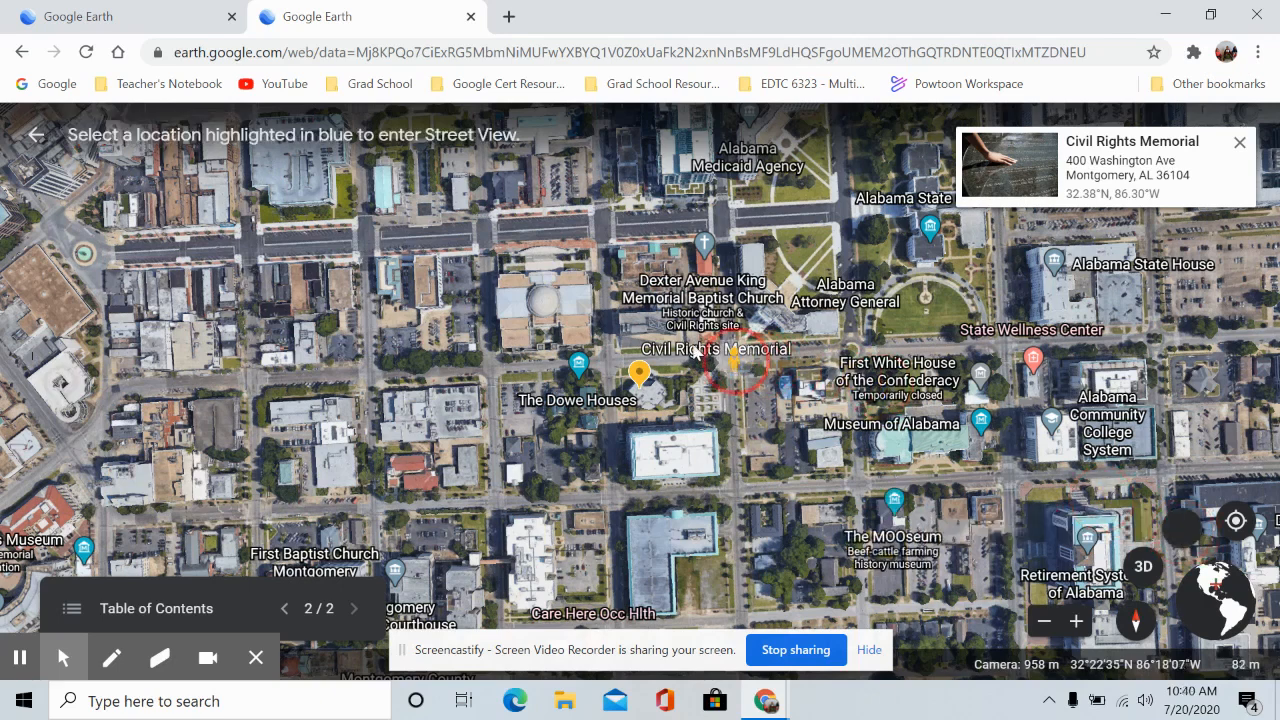
{"action": "left_click_drag", "start_coordinate": [658, 333], "coordinate": [1181, 521]}
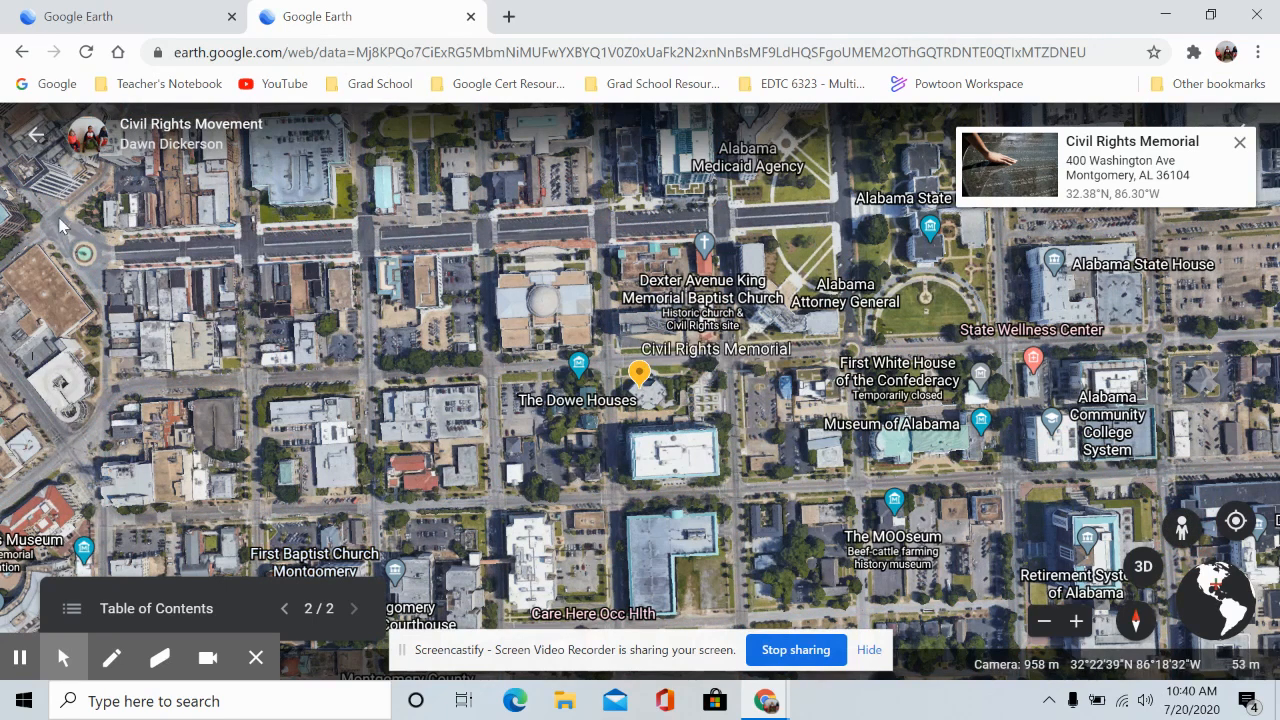
{"action": "left_click", "coordinate": [35, 139]}
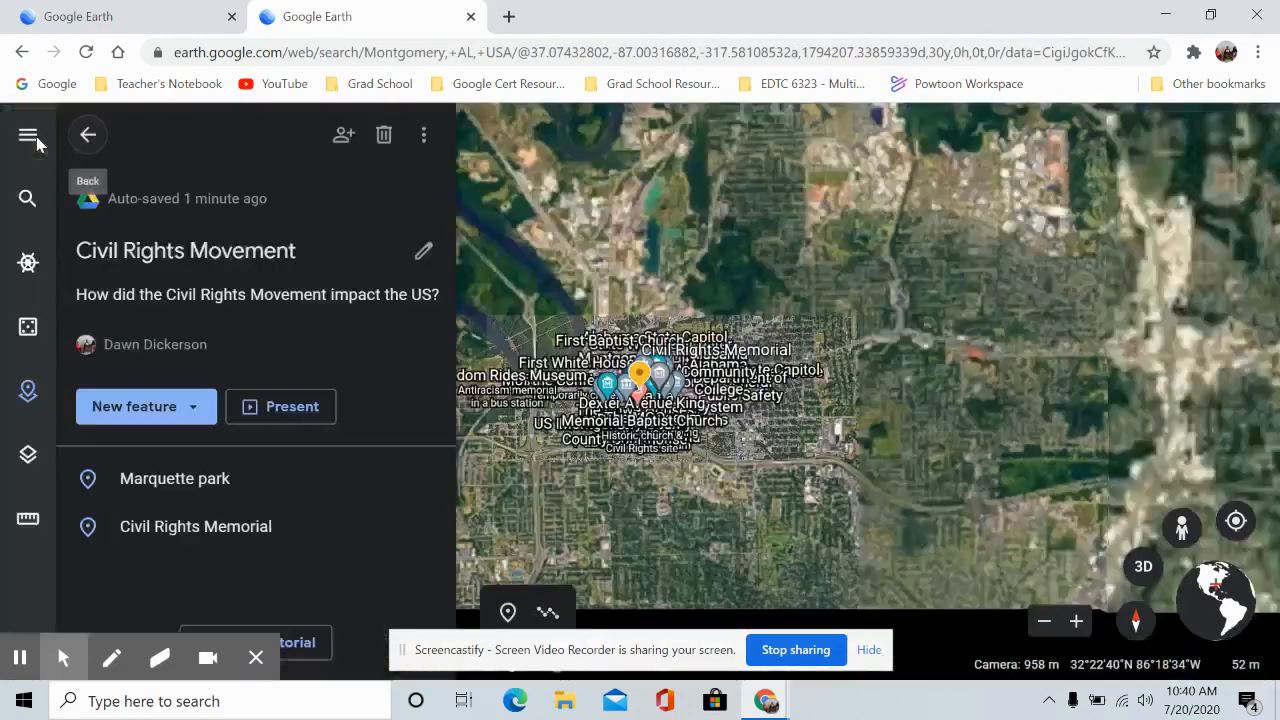